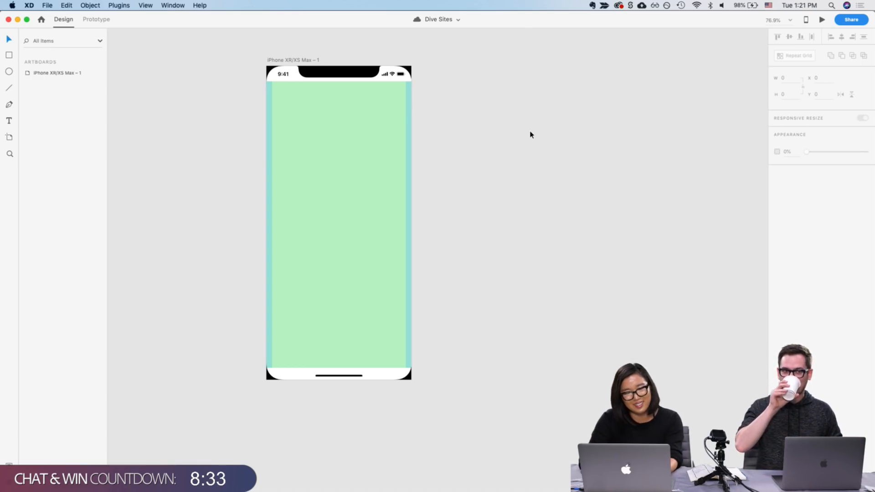
Open the Apple iOS UI kit resources page and scroll to the iOS download options
click(306, 60)
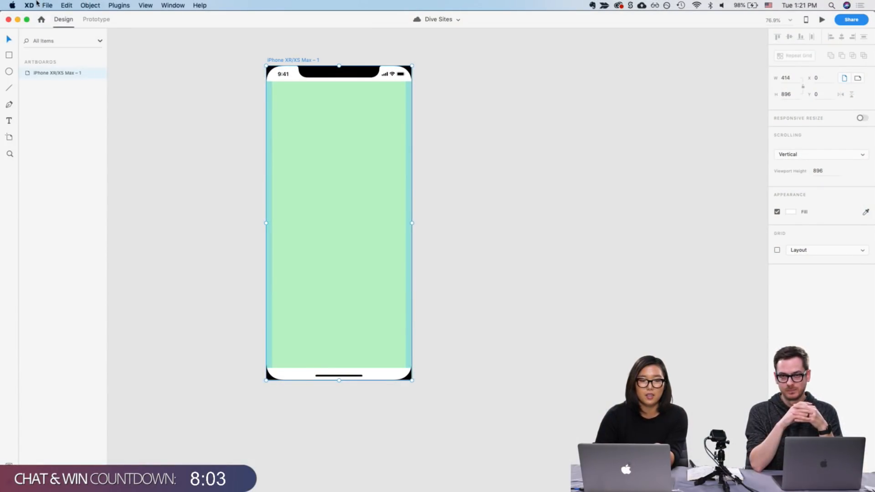
click(30, 5)
mouse_move(47, 5)
mouse_move(69, 42)
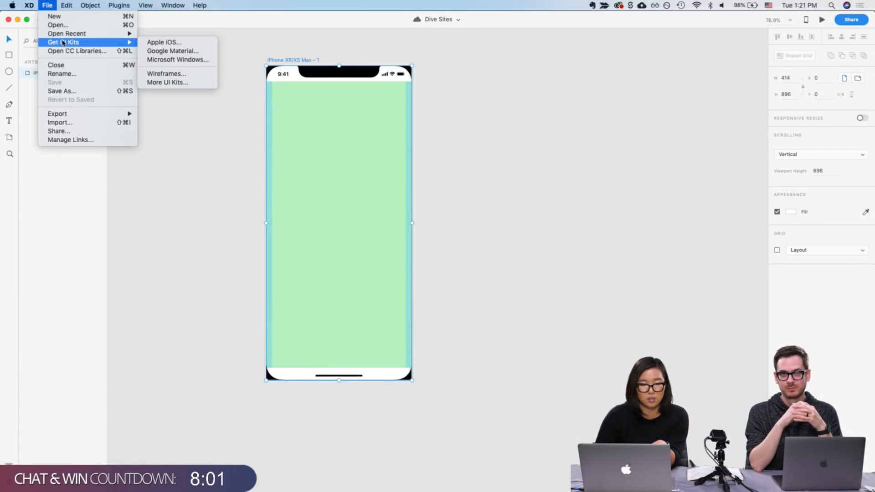
click(176, 45)
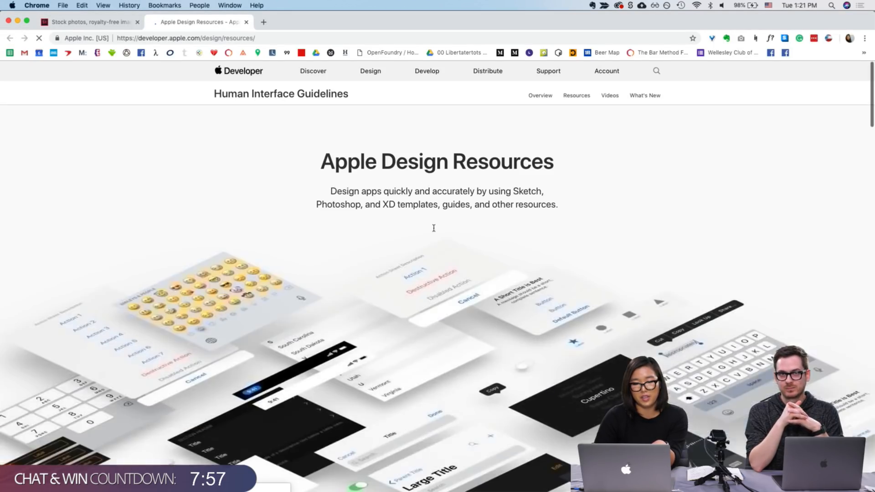
scroll(432, 252, down, 10)
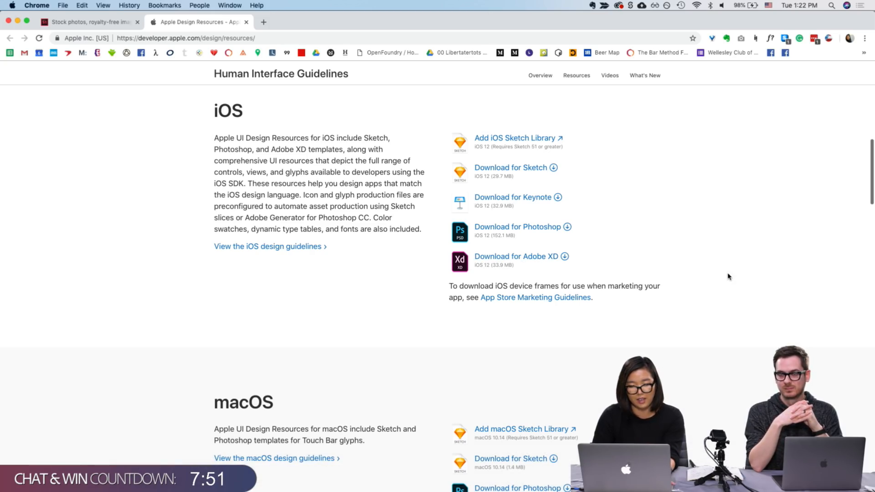
Switch to the iOS UI kit document to examine its safe-area guide artboards before returning to the Dive Sites file
key(super+Tab)
key(super+grave)
key(super+grave)
key(super+grave)
key(super+grave)
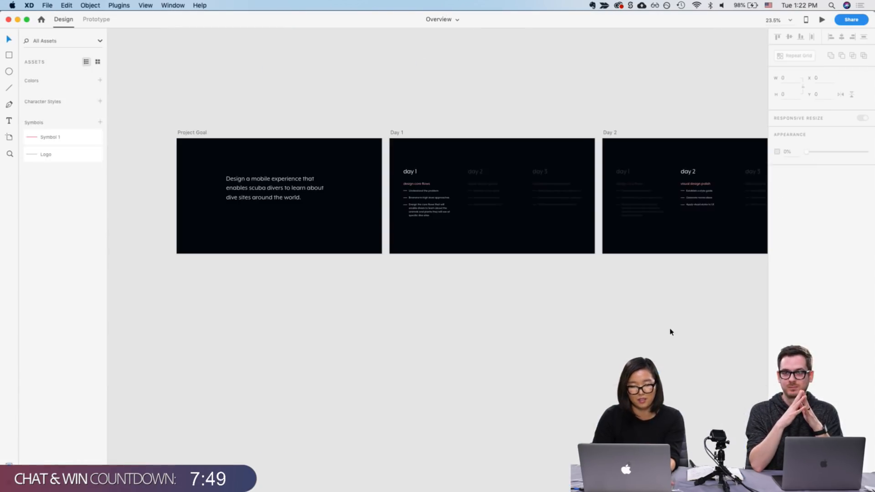
key(super+grave)
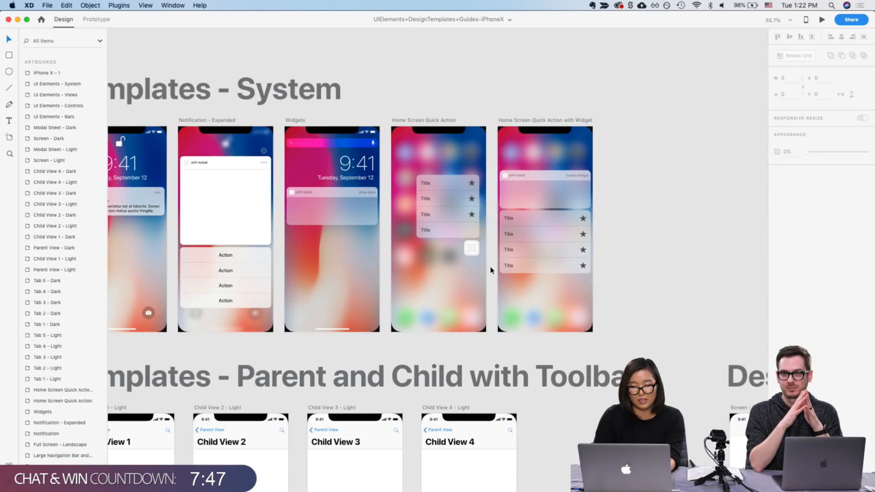
scroll(697, 224, down, 5)
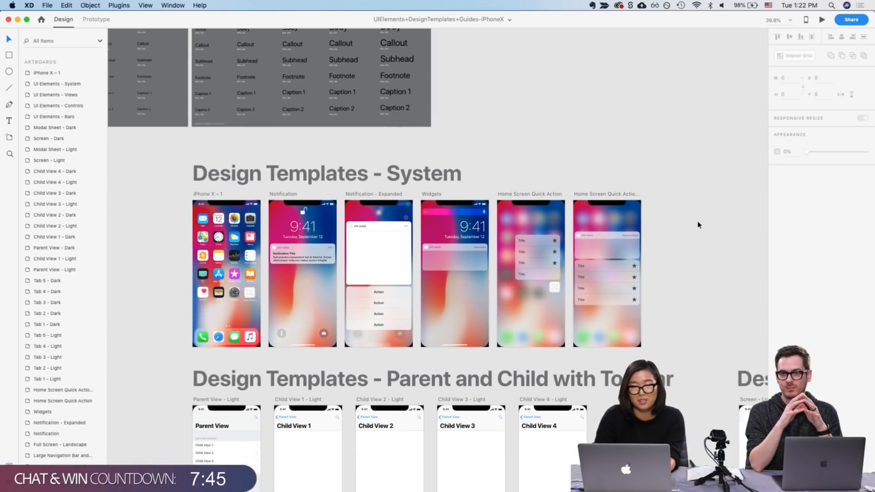
scroll(697, 225, down, 4)
scroll(592, 219, left, 5)
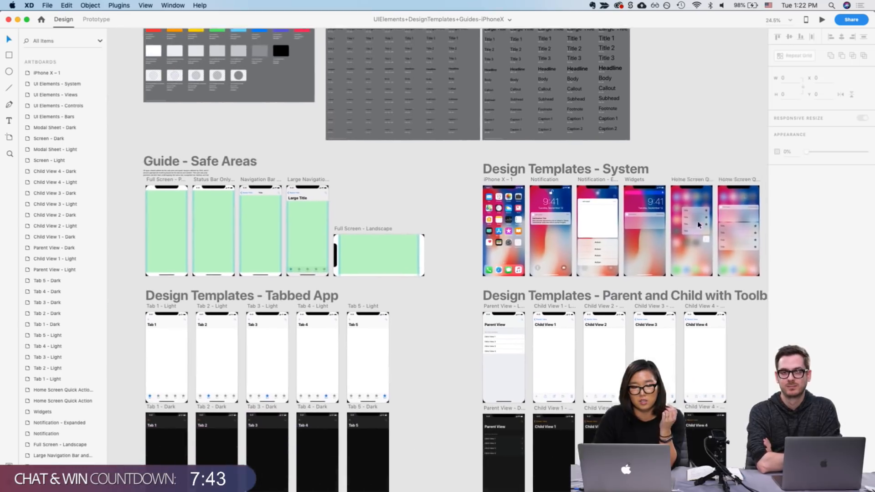
scroll(281, 161, up, 5)
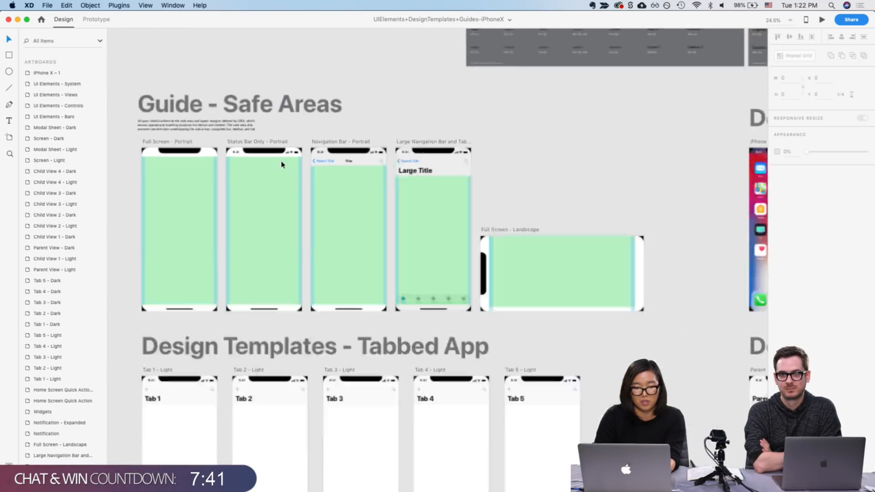
click(249, 142)
key(super+grave)
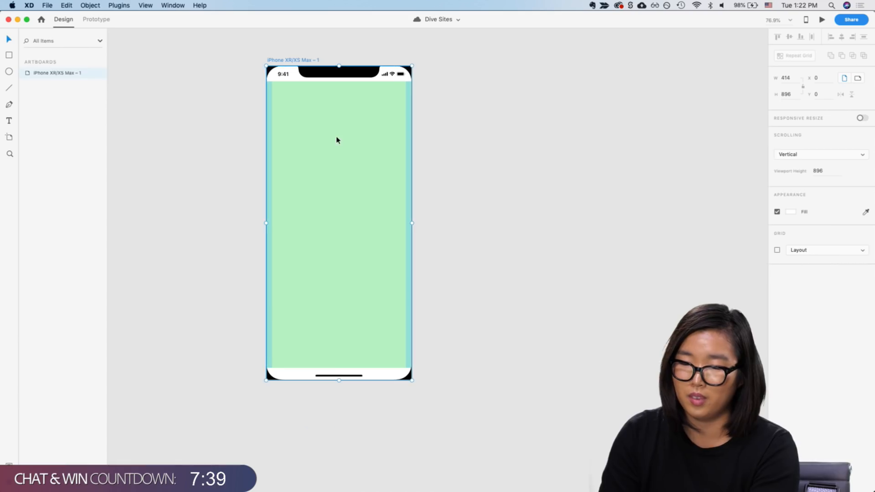
Draw a white rectangle card about 307 × 527 in the artboard's lower half, removing the stray duplicate rectangle
click(447, 199)
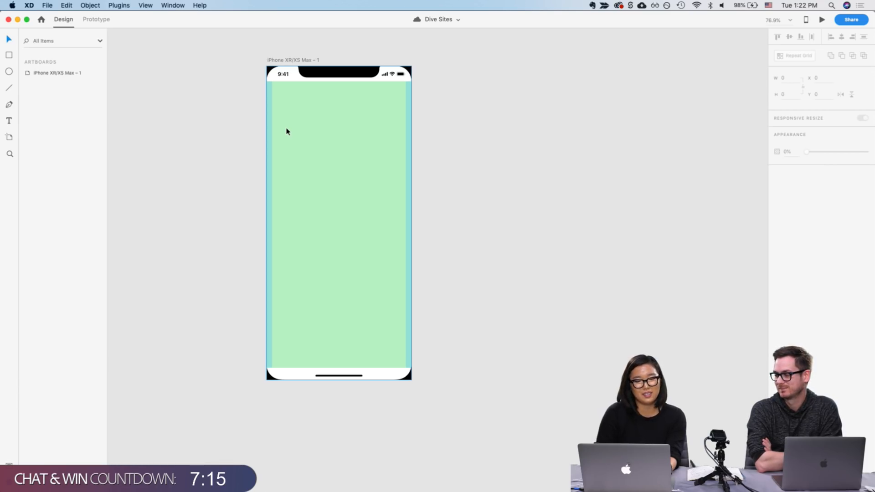
click(298, 104)
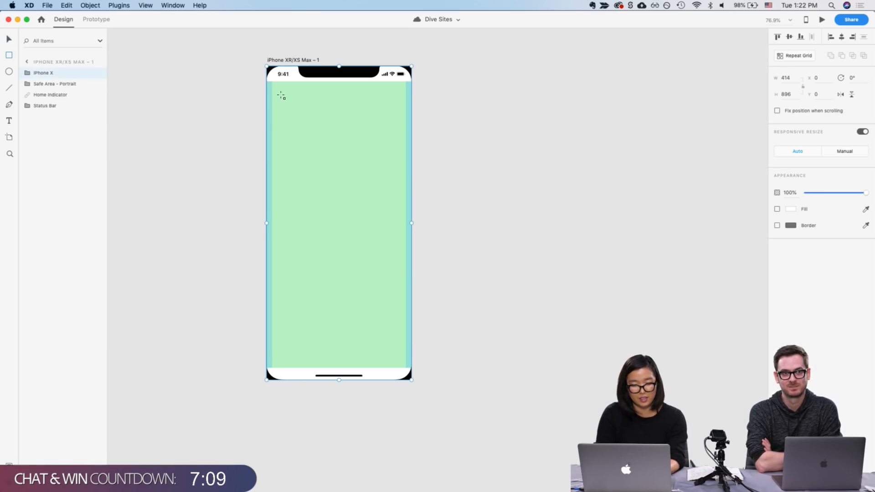
mouse_move(282, 122)
mouse_down()
mouse_move(360, 225)
mouse_move(392, 315)
mouse_move(390, 306)
mouse_up()
click(350, 208)
key(v)
click(364, 190)
drag(354, 199, 343, 238)
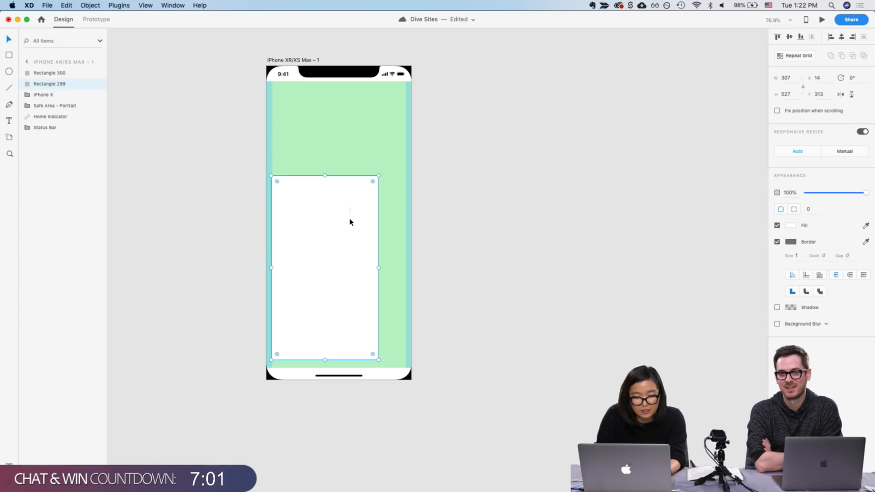
click(349, 210)
key(Delete)
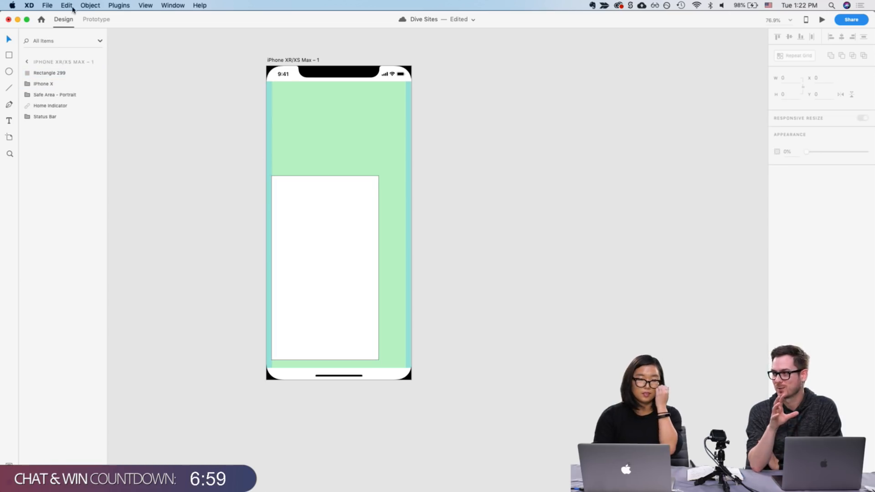
Save the file and move the rectangle card up to about y 267
click(47, 5)
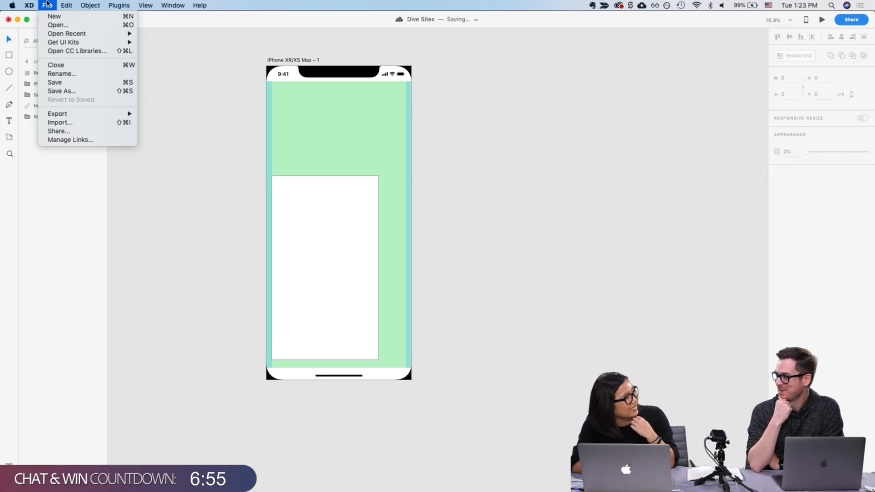
key(super+s)
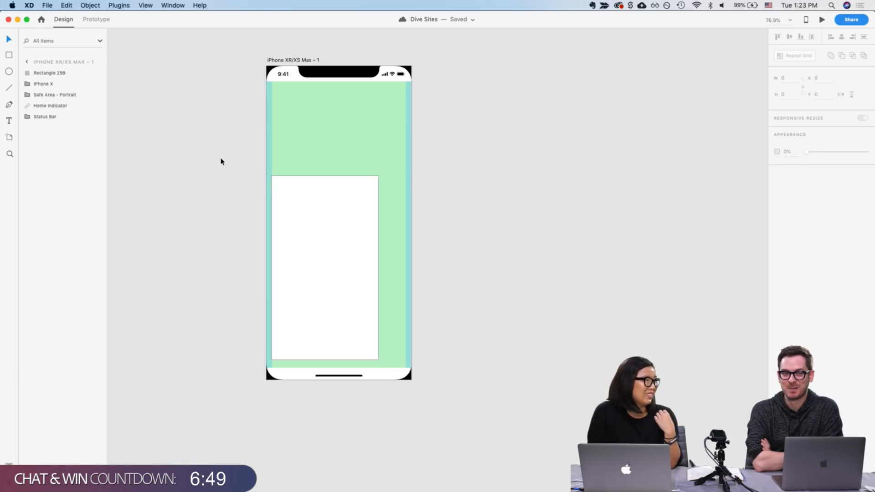
click(230, 187)
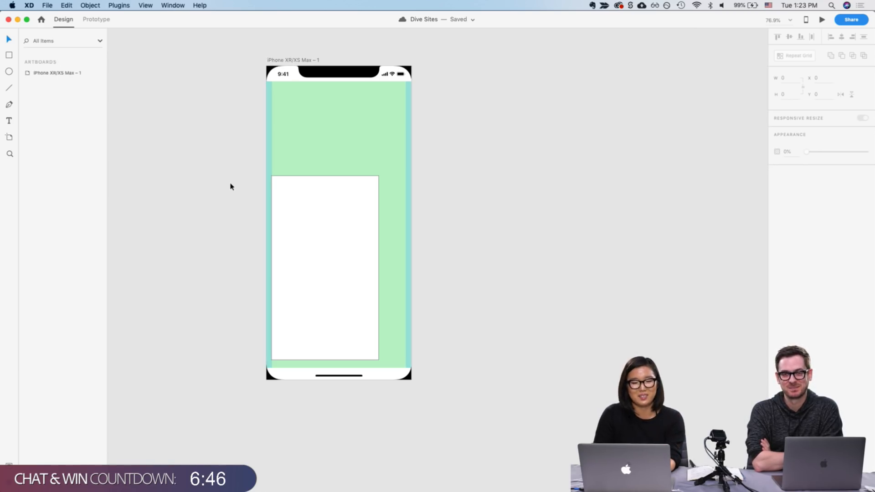
click(336, 255)
drag(337, 255, 336, 253)
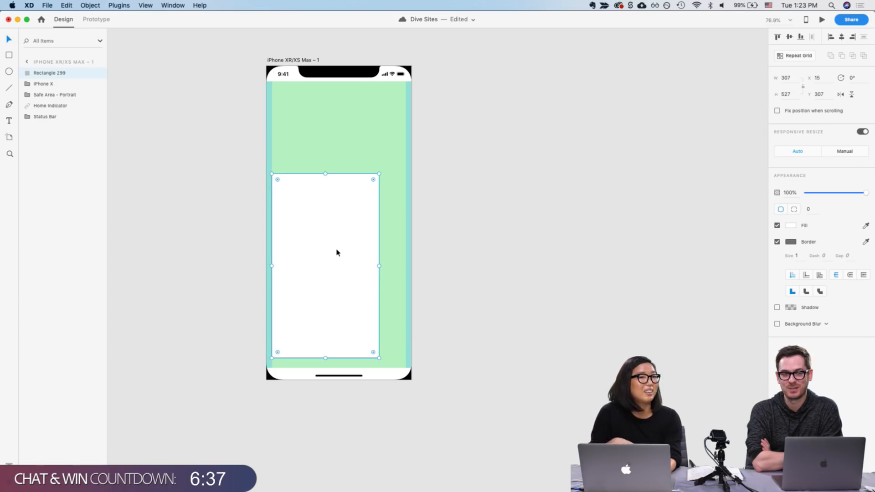
key(super+s)
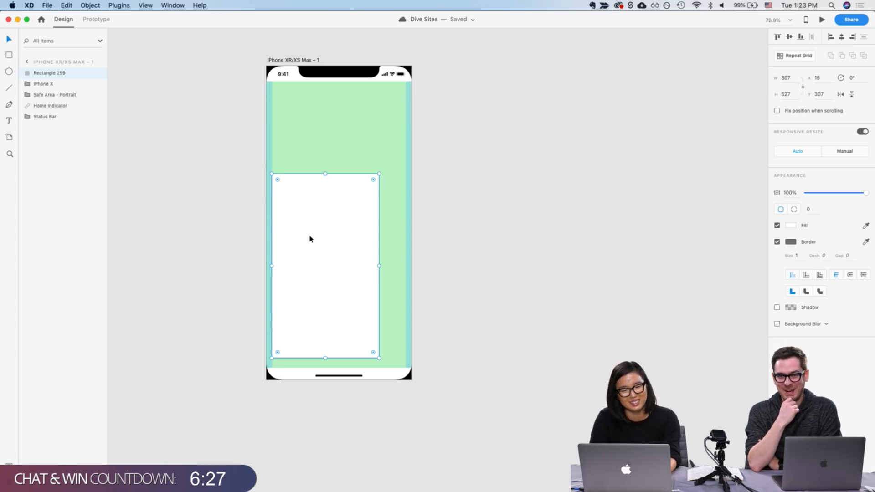
drag(297, 234, 297, 231)
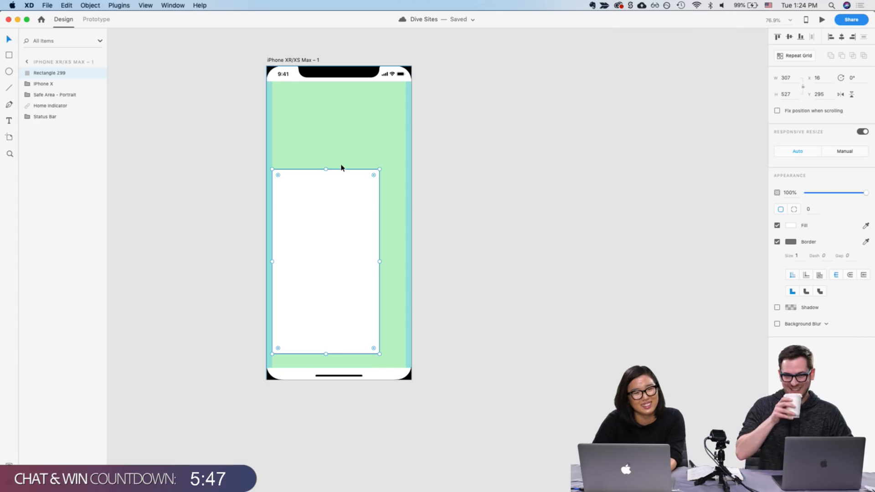
drag(318, 225, 319, 216)
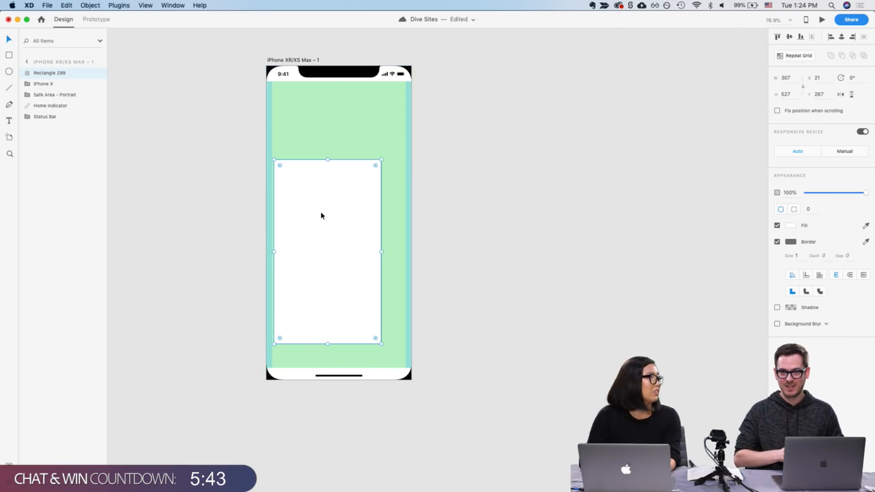
Add a text label reading "Thailand" near the bottom of the card
key(t)
click(286, 275)
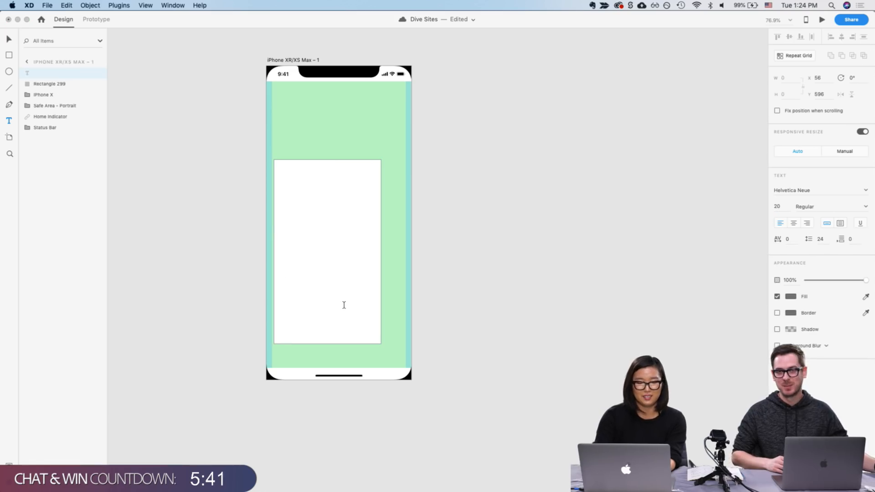
text(Thailand)
key(Escape)
Duplicate the label above itself and change the copy's text to "Sail Rock"
drag(299, 272, 295, 304)
double_click(296, 303)
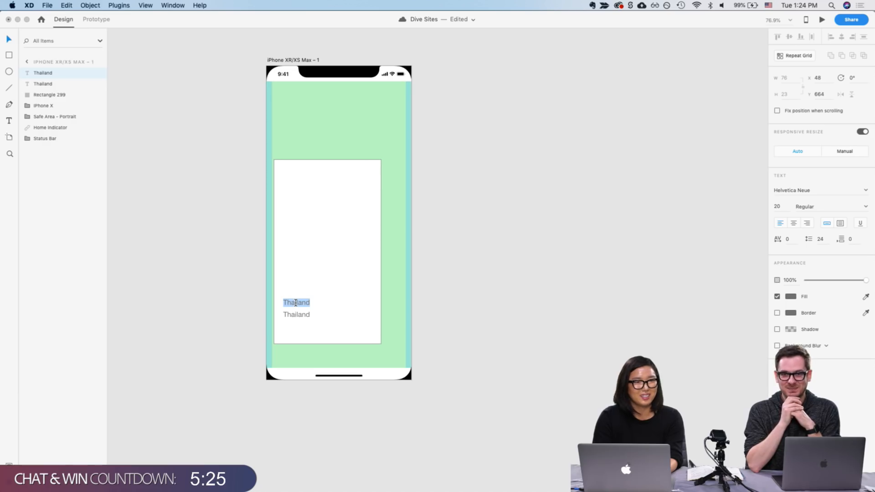
text(Sail Rock)
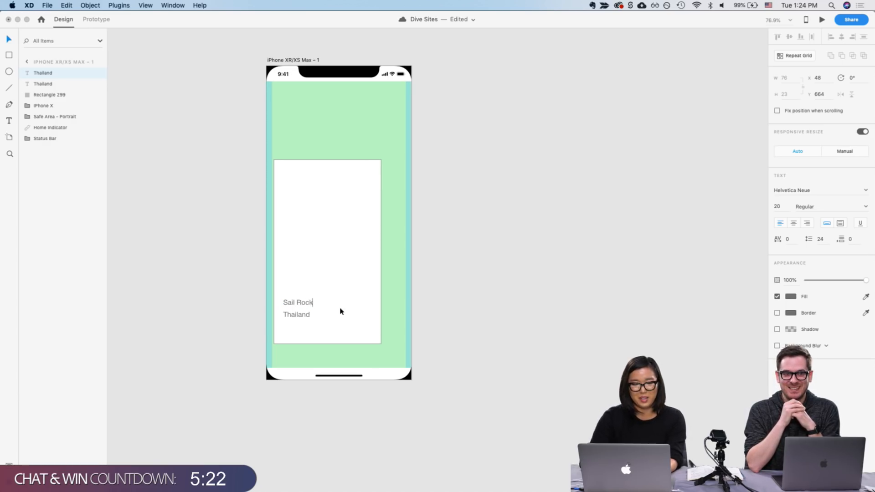
key(super+a)
key(Escape)
Set the "Sail Rock" title's font size to 40 and place it just above "Thailand"
drag(307, 302, 305, 296)
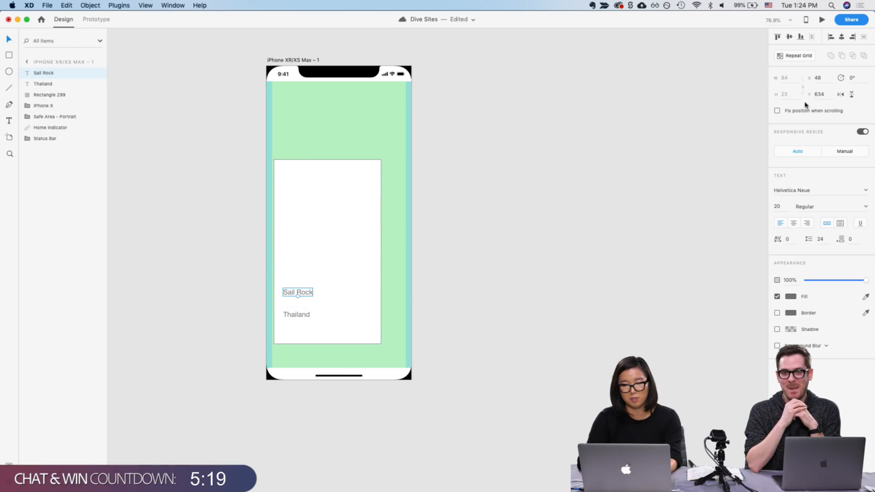
click(782, 210)
key(shift+Up)
key(shift+Up)
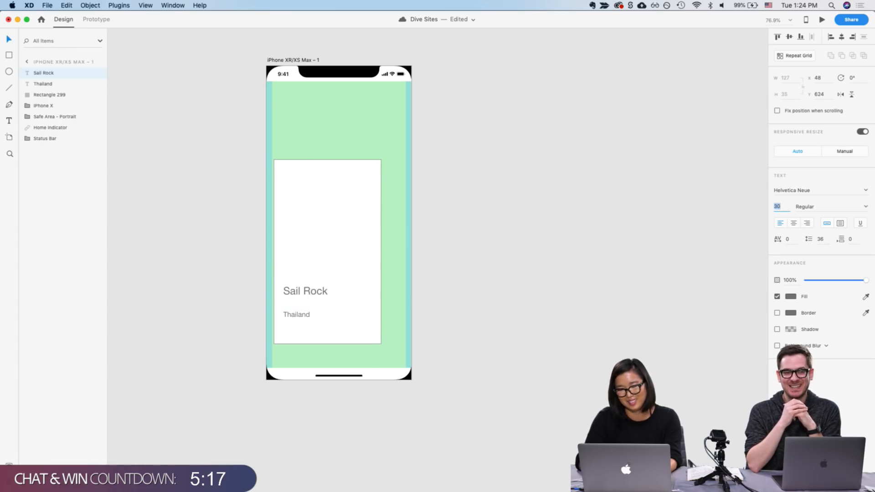
click(337, 316)
drag(318, 293, 319, 299)
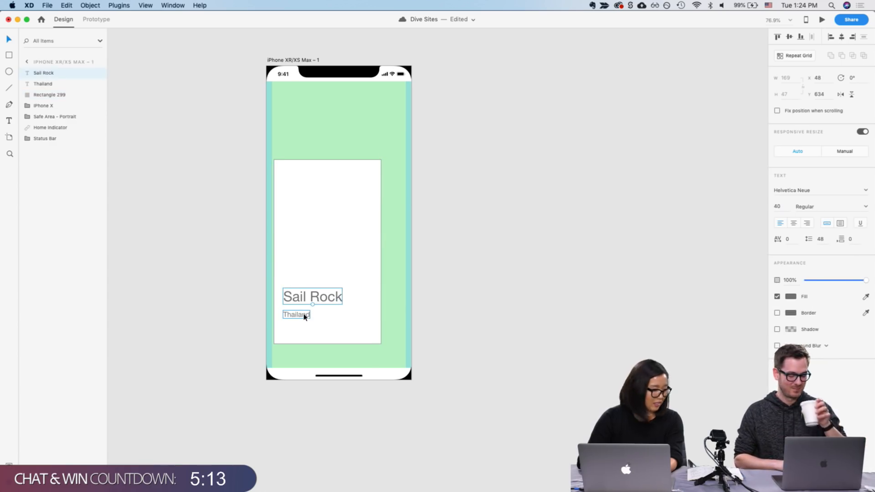
Shift the card slightly up and left, then group it with both text labels
click(305, 315)
shift+click(308, 296)
click(318, 225)
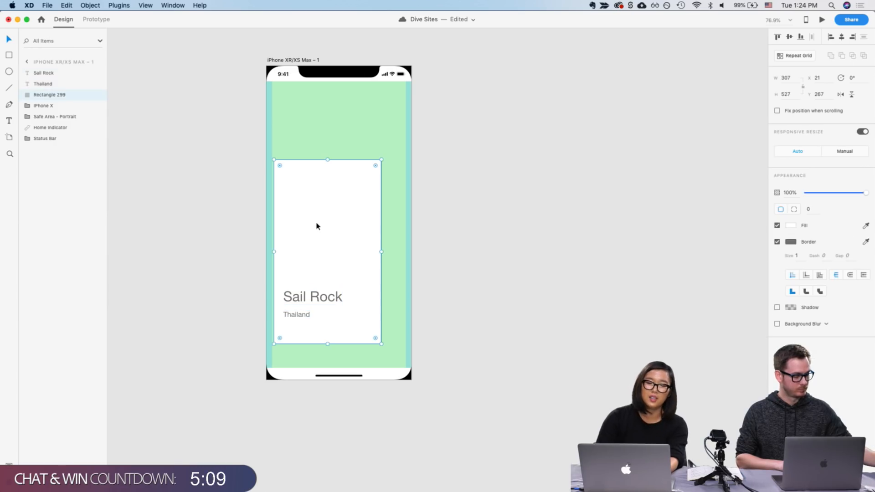
drag(316, 225, 312, 223)
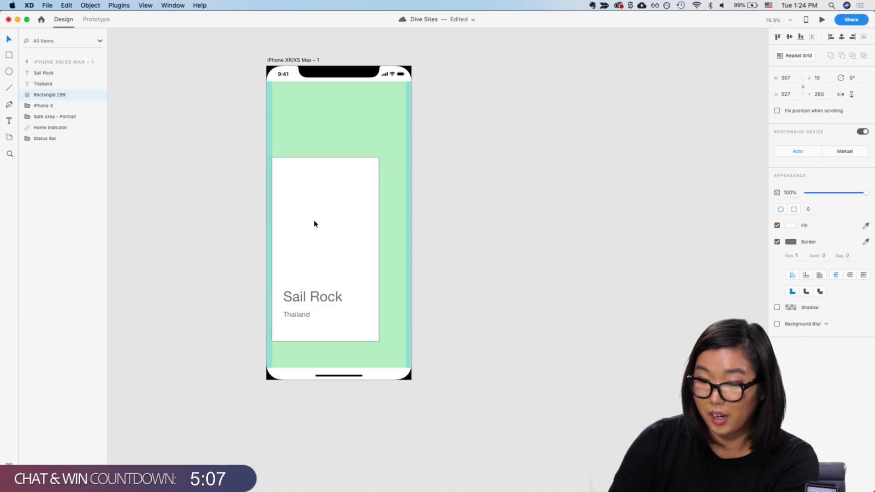
drag(312, 294, 303, 309)
shift+click(302, 296)
shift+click(308, 238)
key(super+g)
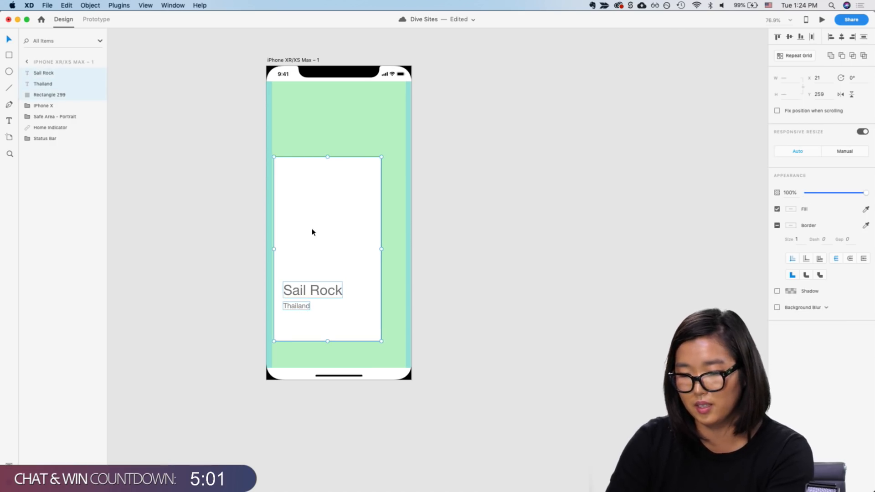
Turn the card group into a repeat grid and extend it horizontally to about 1967 px wide
key(super+r)
drag(381, 249, 792, 246)
scroll(677, 252, right, 5)
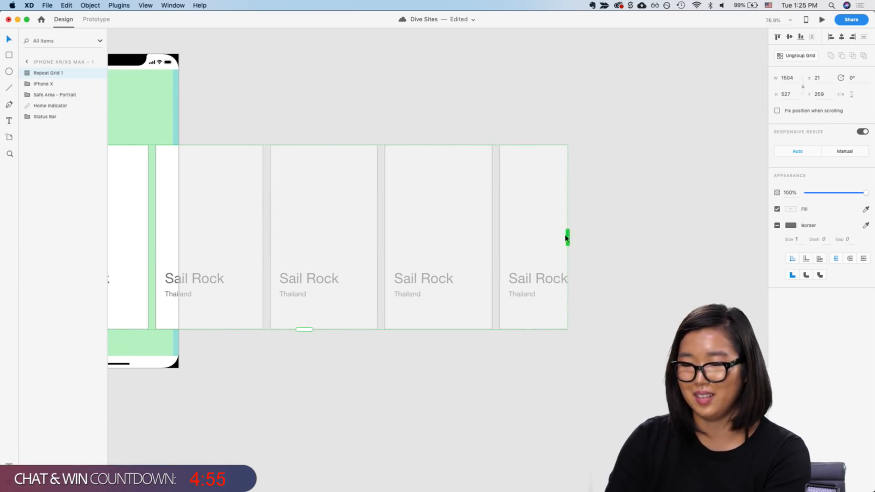
drag(568, 235, 728, 235)
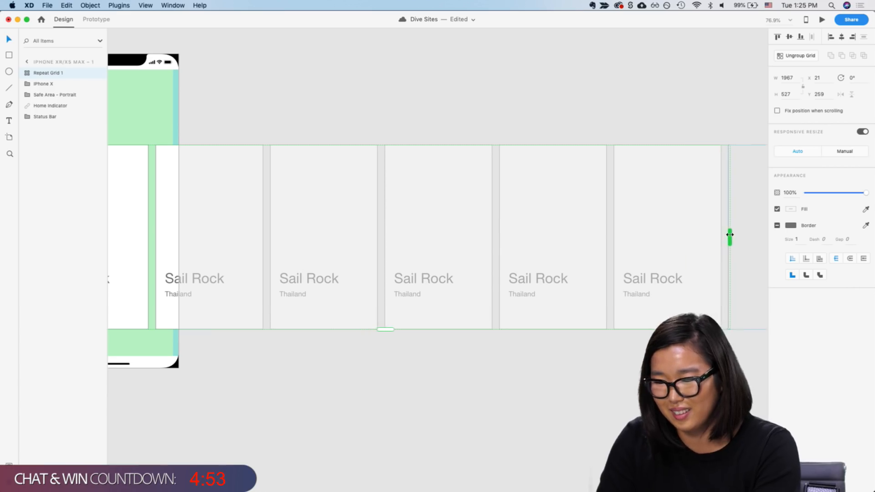
Add a "Welcome" text heading in the artboard's green header area
click(348, 369)
scroll(349, 372, down, 3)
scroll(258, 237, left, 3)
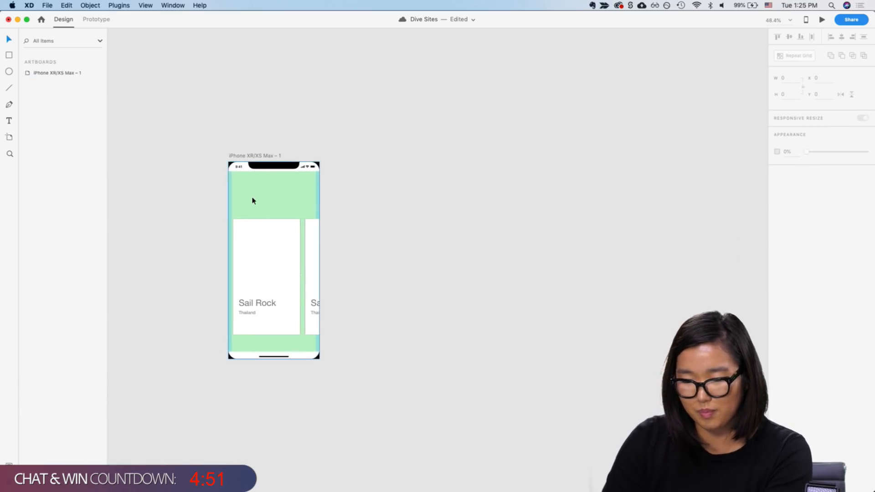
scroll(252, 199, up, 4)
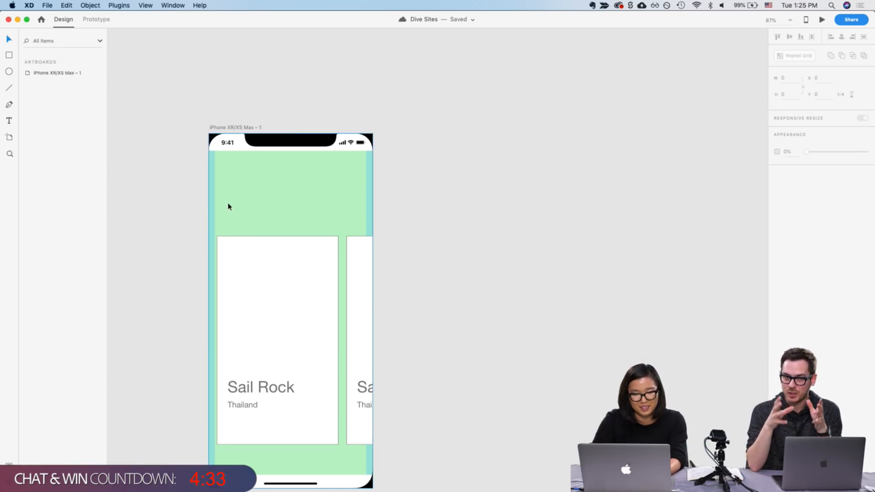
key(t)
click(228, 184)
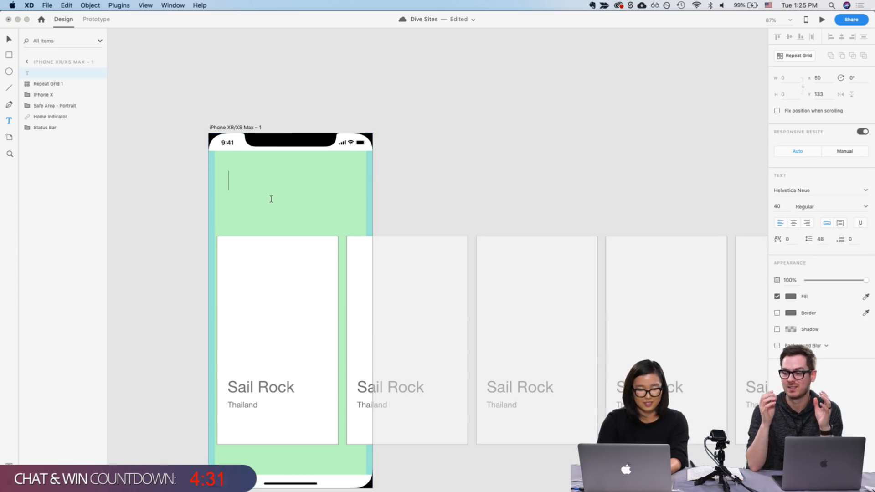
text(Welcome)
key(Escape)
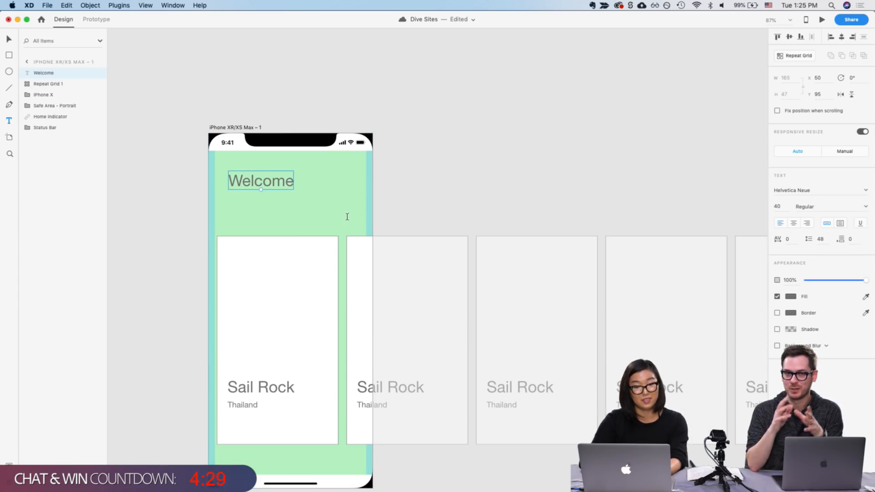
Reposition the "Welcome" heading slightly left and lower within the header
drag(272, 185, 263, 193)
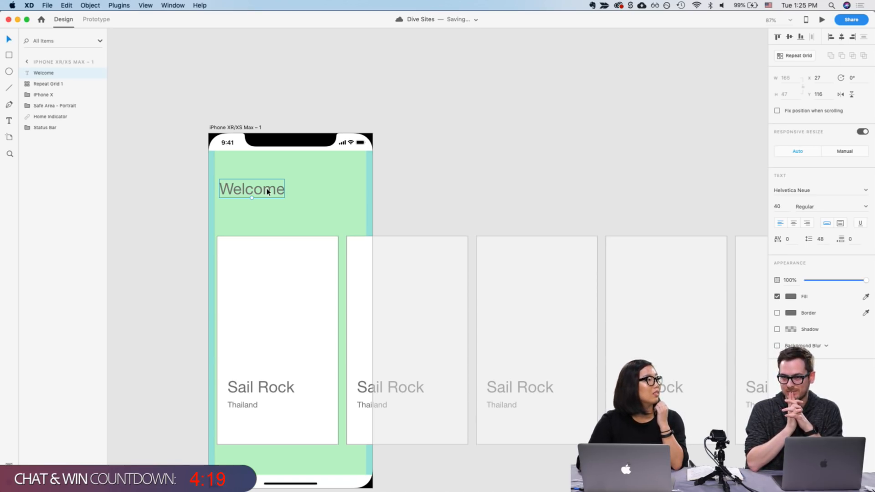
click(290, 309)
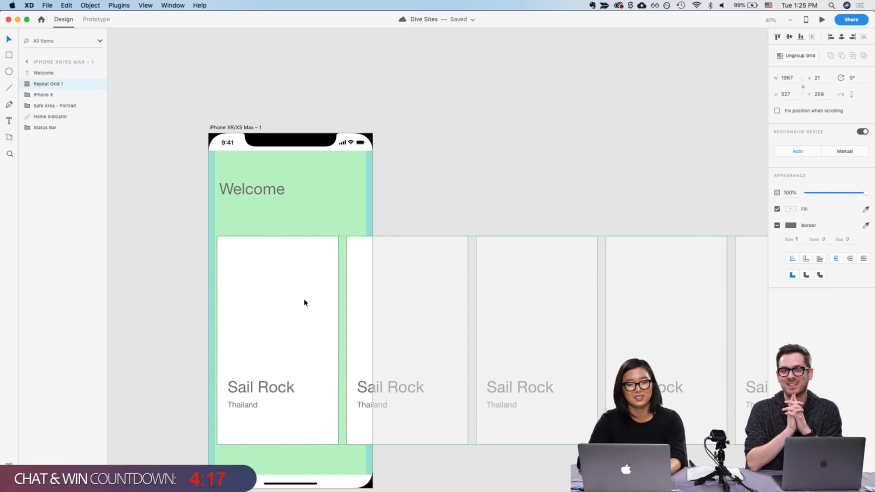
drag(273, 197, 269, 210)
click(465, 219)
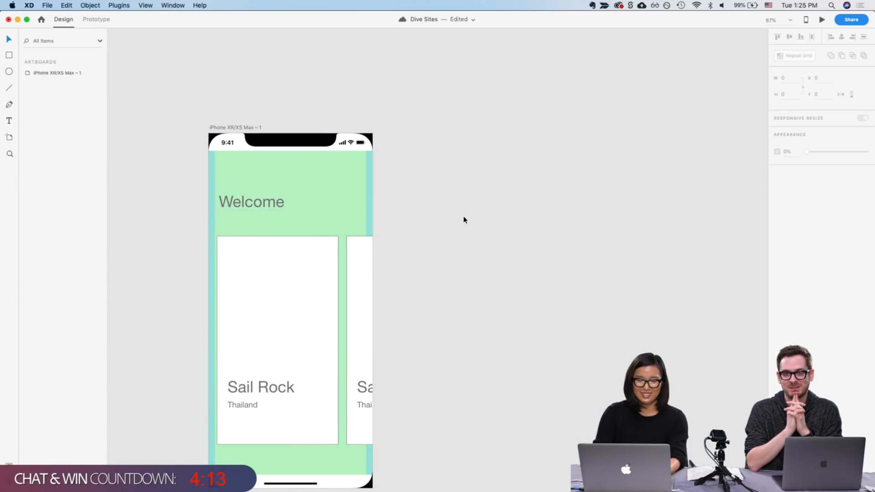
Duplicate the artboard to create a second phone screen
scroll(462, 223, down, 3)
click(313, 152)
click(455, 149)
scroll(260, 139, down, 2)
scroll(260, 138, right, 1)
click(280, 118)
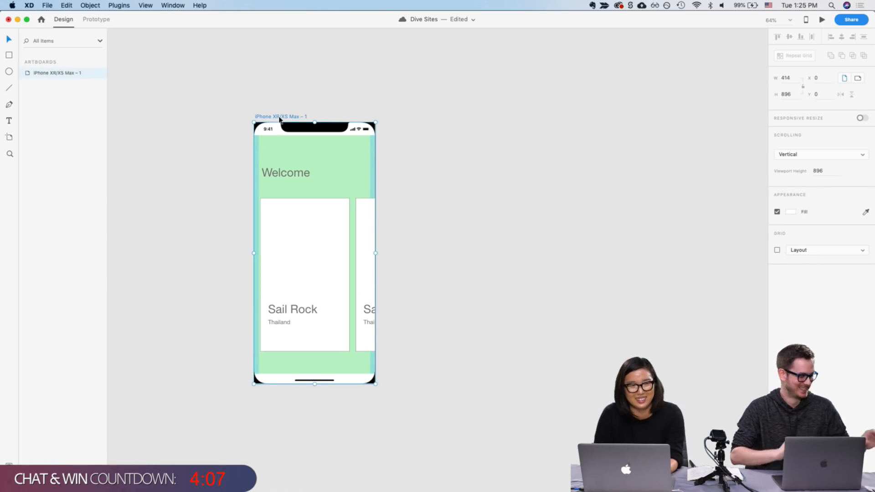
scroll(280, 118, down, 2)
scroll(279, 119, right, 1)
key(super+d)
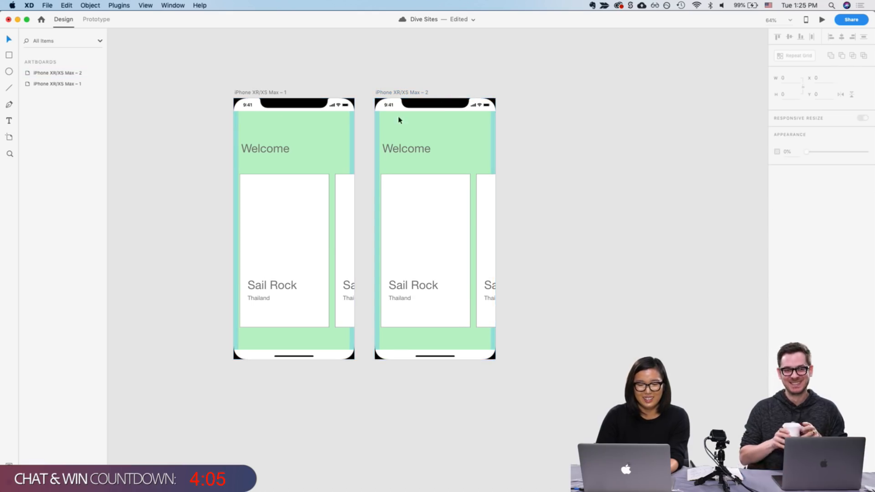
In the repeat grid's second card, change the country to "Indonesia" and the title to "Raja Ampat"
click(423, 223)
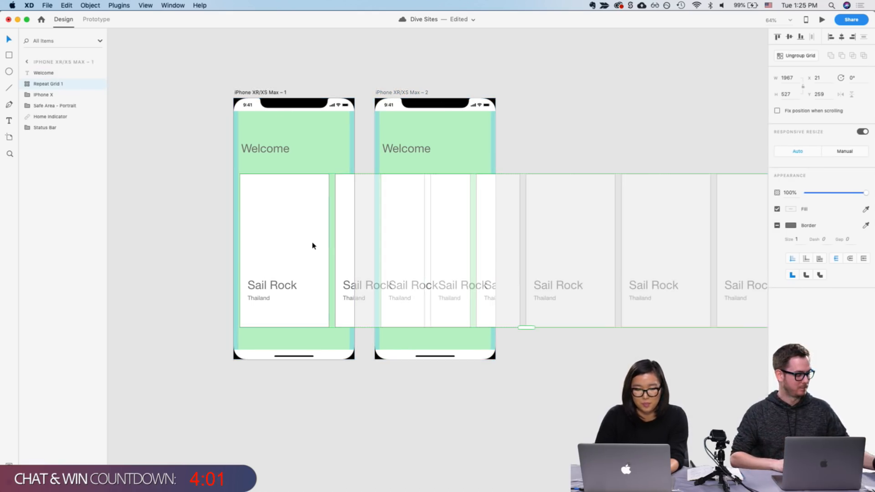
double_click(355, 279)
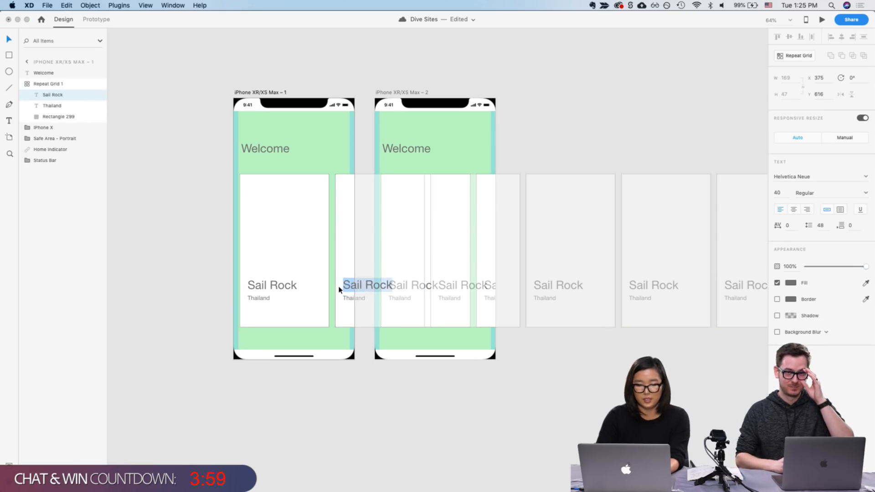
double_click(349, 297)
text(Phil)
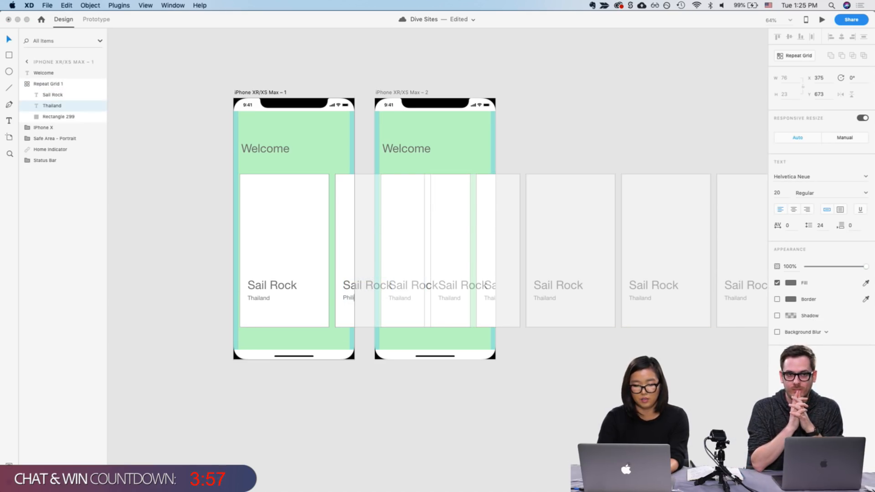
text(i)
key(super+a)
text(Indonesia)
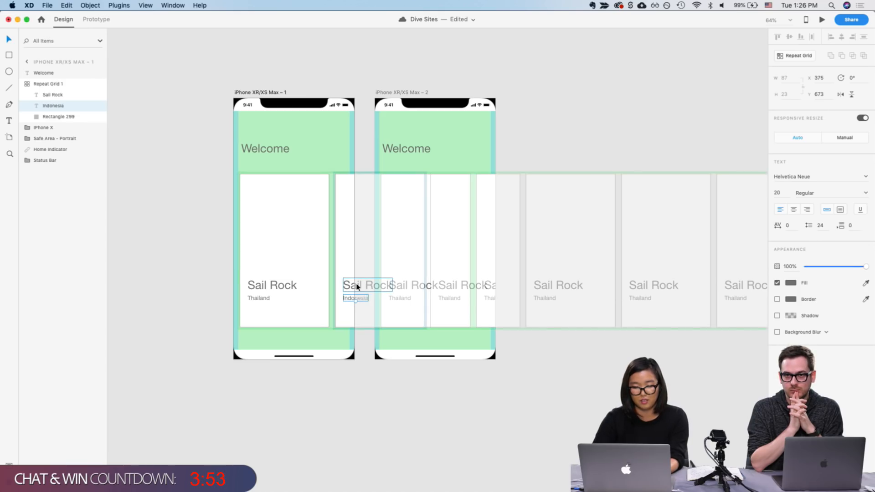
double_click(346, 285)
text(Raja Ampat)
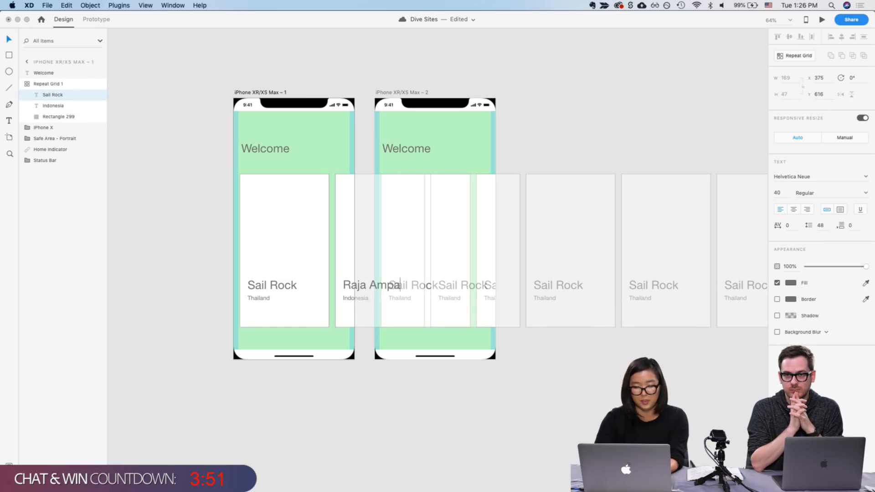
Shift the second artboard's repeat grid left so the Raja Ampat card fills the screen
click(619, 4)
click(400, 95)
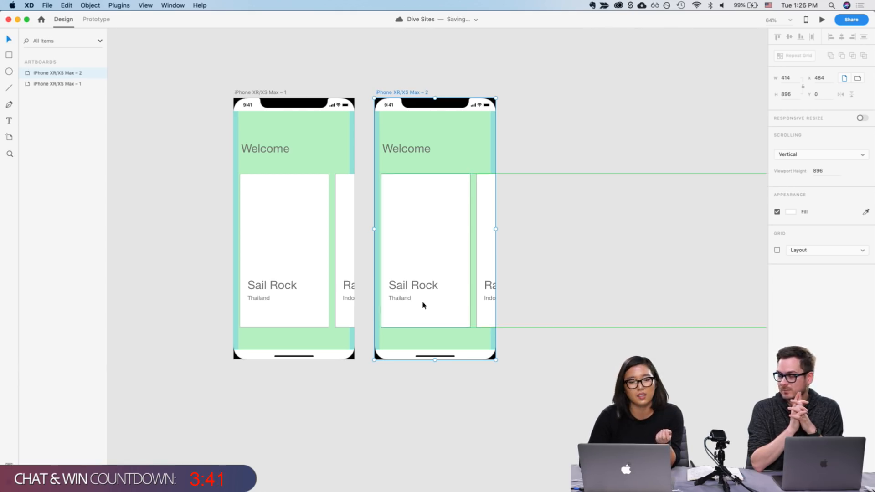
click(533, 287)
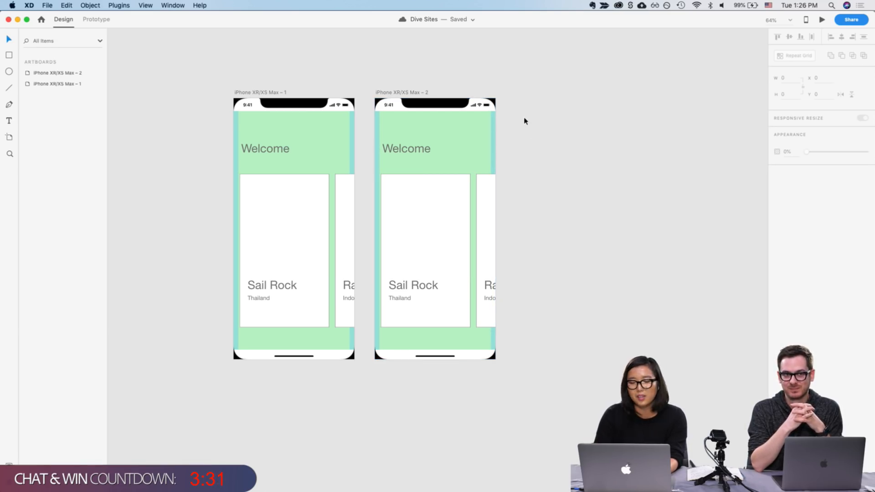
click(451, 258)
drag(465, 256, 376, 254)
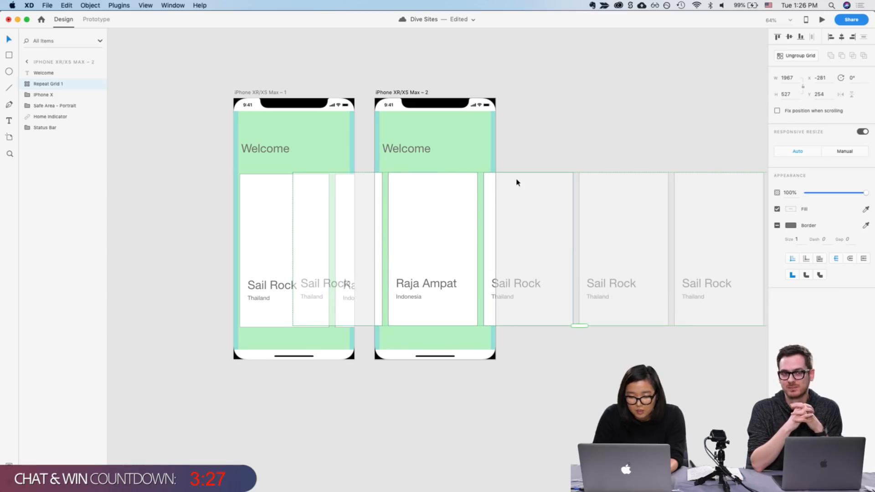
click(523, 154)
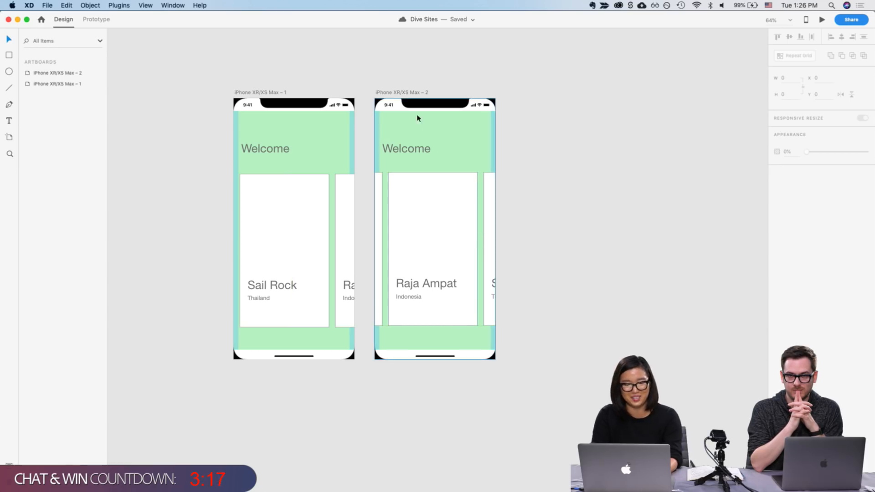
Duplicate the second artboard and shift the new copy's repeat grid left to show the next card
click(404, 93)
key(super+d)
drag(566, 229, 475, 229)
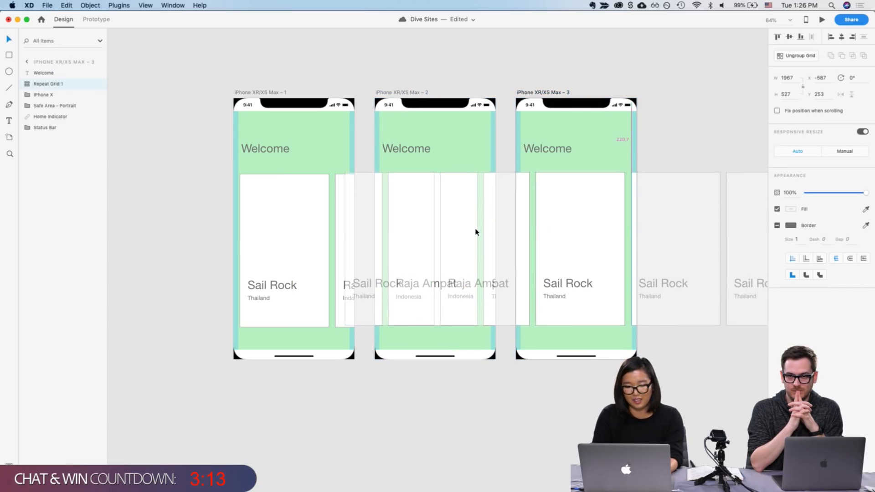
Rename the third artboard's visible card to "Great Barrier Reef" with the country "Australia"
double_click(564, 284)
text(Great Barrier Reef)
click(596, 333)
double_click(561, 297)
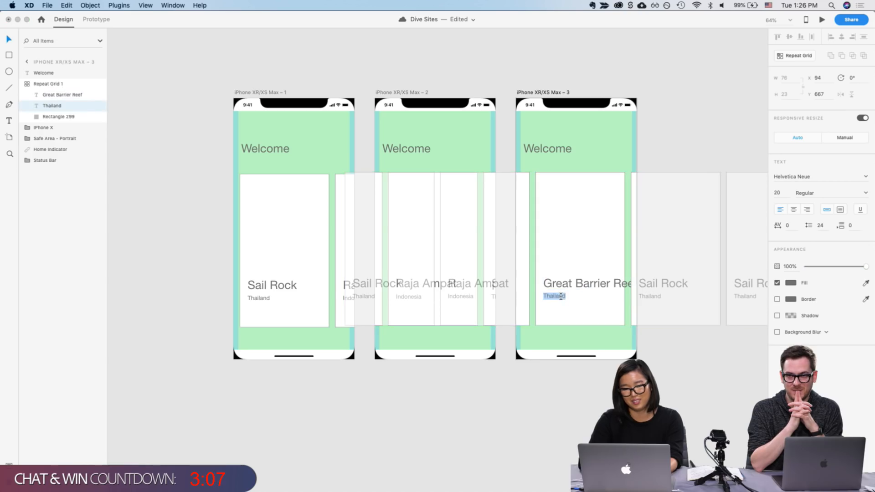
text(Australia)
click(575, 192)
click(633, 168)
click(674, 151)
Save the card title's text style as a character style named "Dive Site Header" in the assets
scroll(675, 152, right, 4)
scroll(675, 152, down, 3)
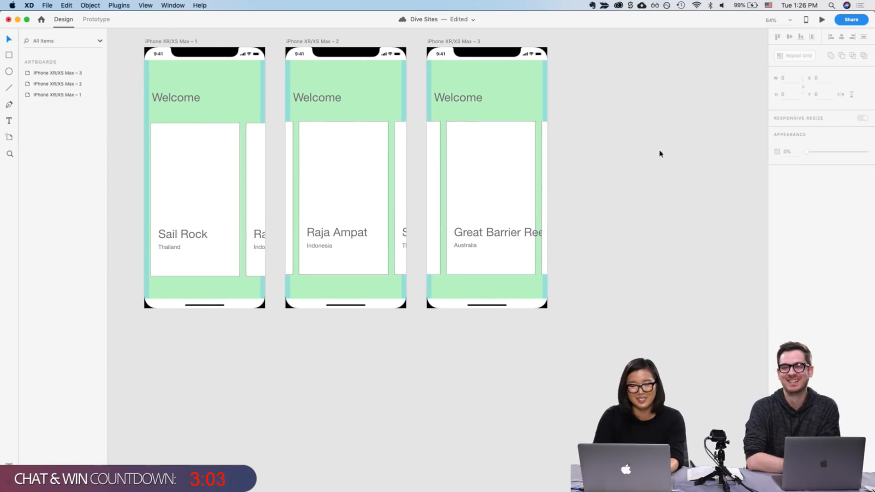
scroll(484, 209, down, 2)
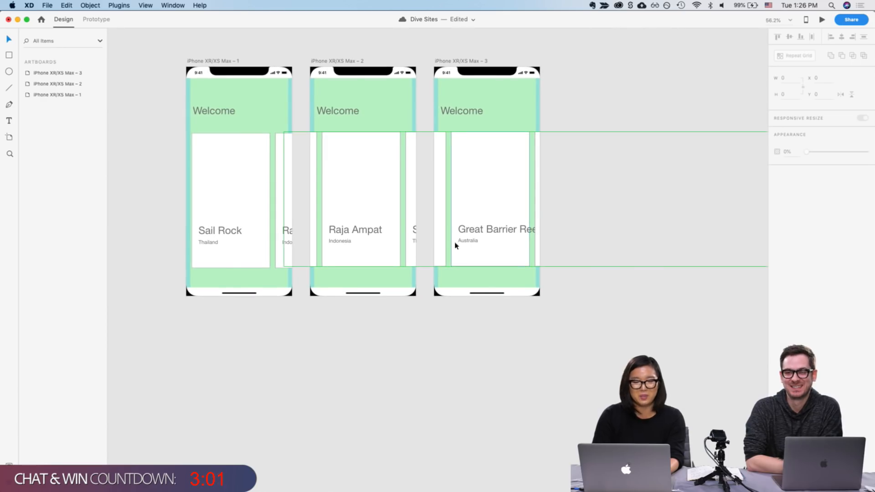
click(217, 237)
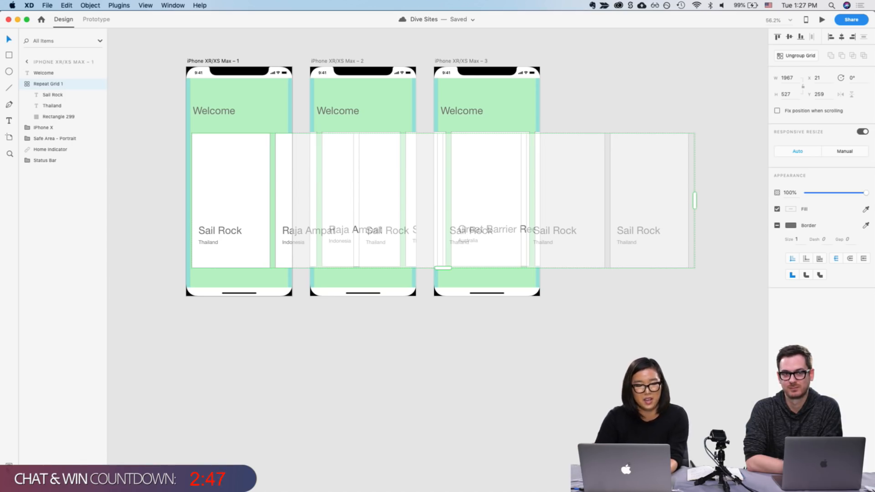
key(super+shift+y)
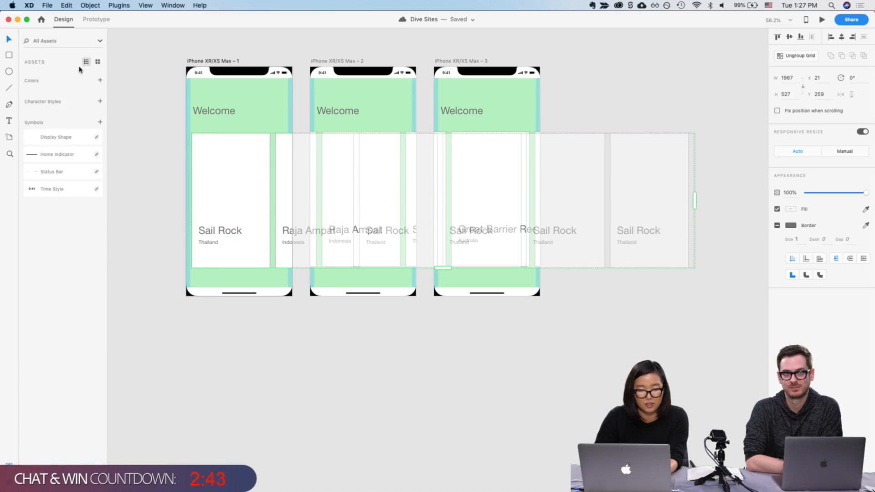
double_click(216, 228)
key(Escape)
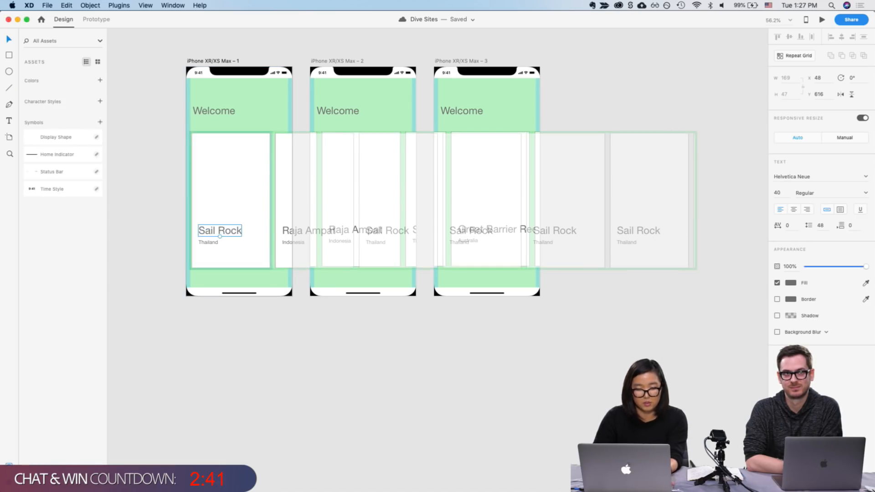
click(100, 101)
double_click(44, 117)
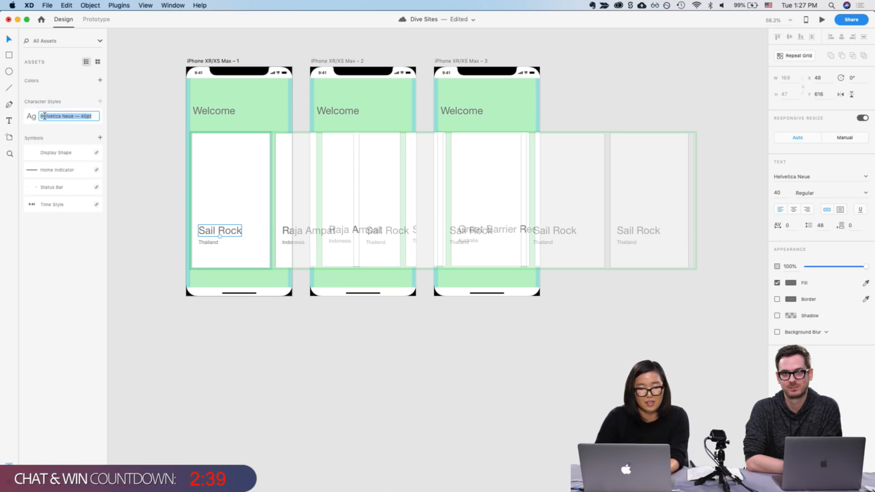
text(Dive Site Header)
key(Return)
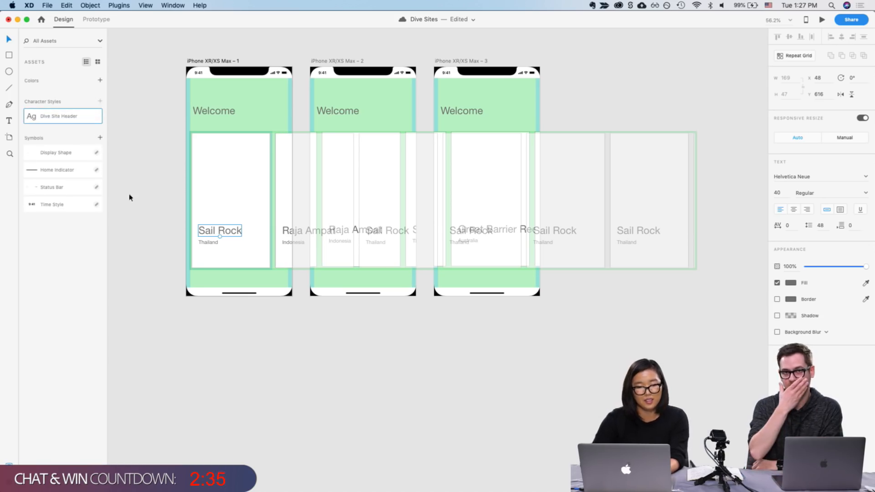
Save the country label's text style as a character style named "Country"
click(209, 243)
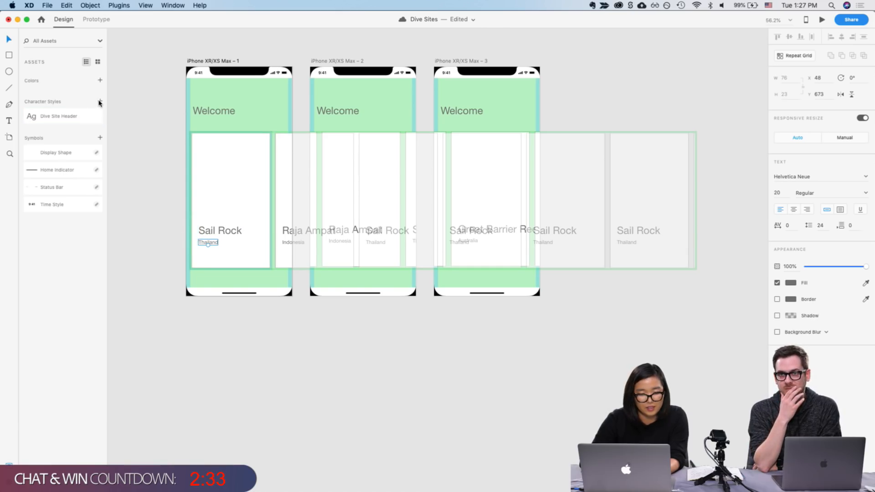
click(100, 102)
double_click(54, 133)
text(country)
key(Return)
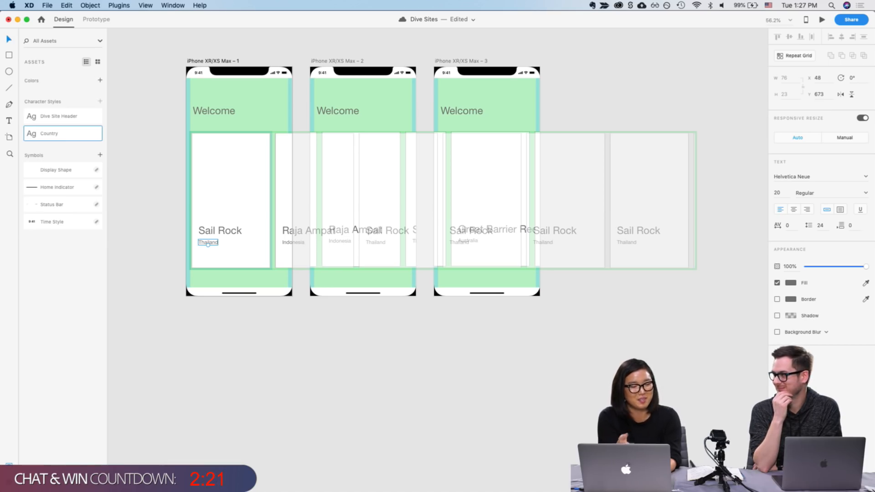
click(228, 183)
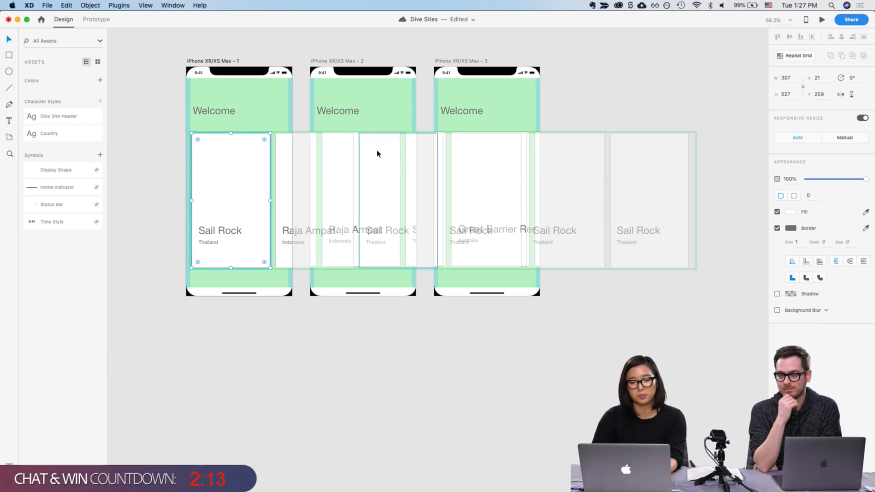
click(325, 110)
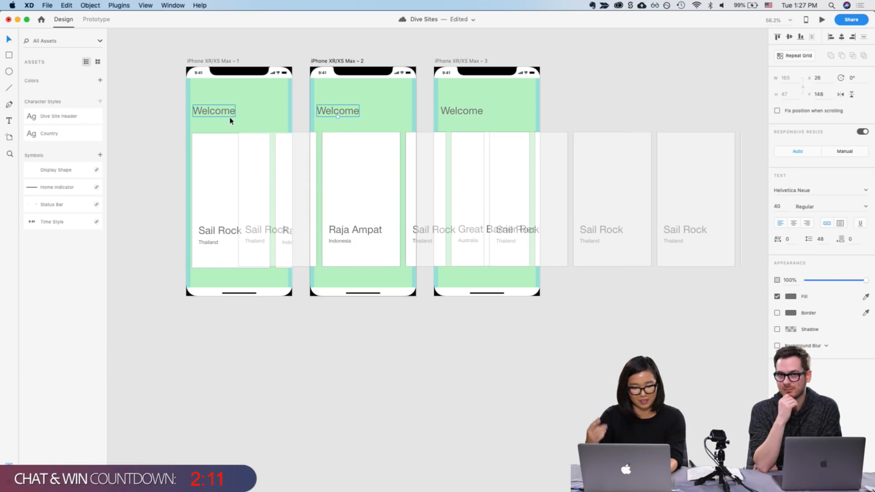
click(551, 121)
scroll(551, 121, right, 2)
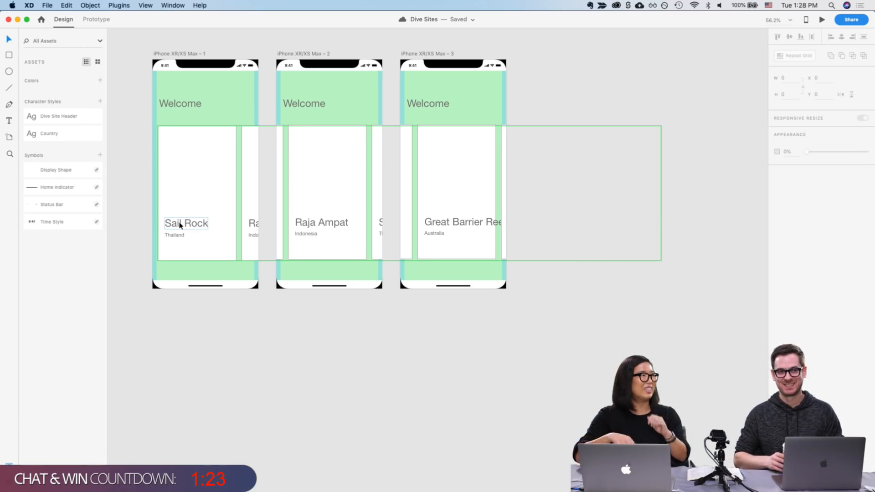
click(211, 308)
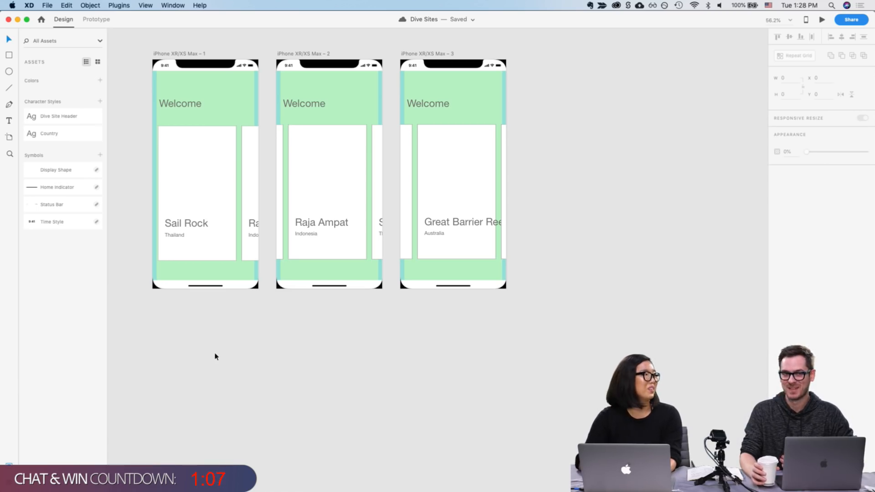
Duplicate the third artboard to create a fourth screen
click(420, 57)
key(super+d)
click(660, 121)
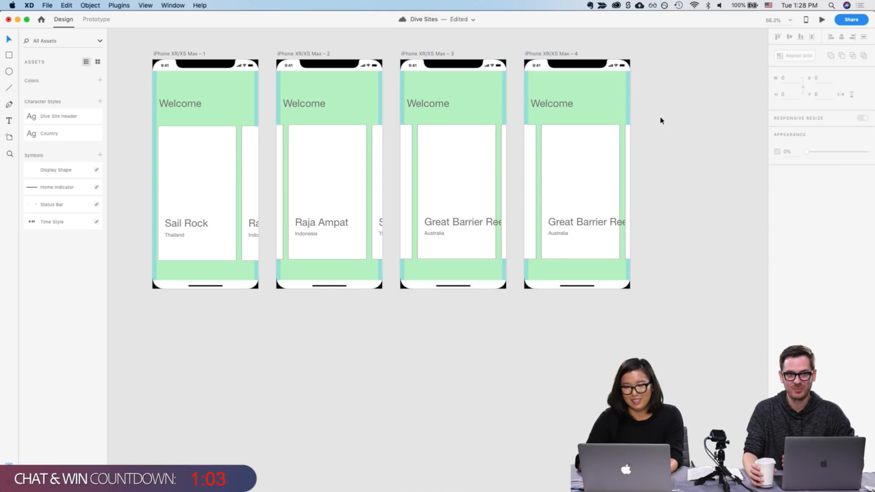
click(570, 179)
click(675, 92)
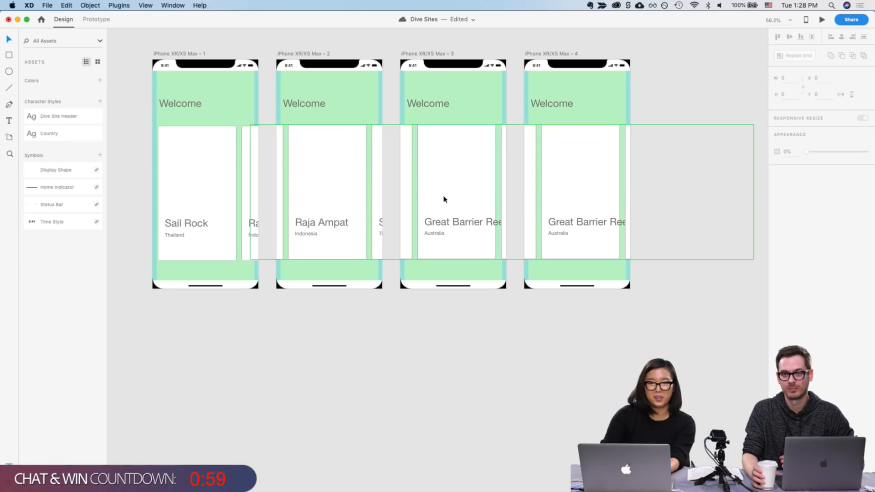
Copy the card rectangle from the fourth artboard's repeat grid and delete the repeat grid
double_click(573, 185)
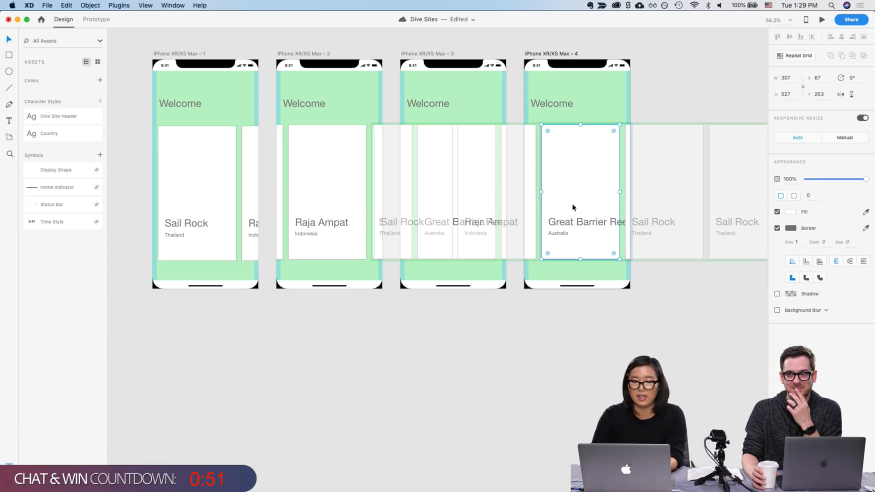
double_click(580, 196)
drag(580, 188, 565, 145)
click(572, 143)
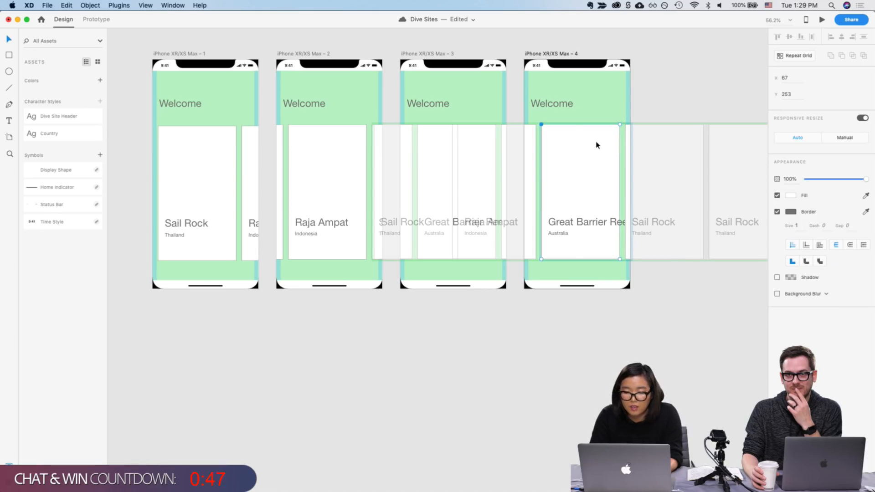
click(696, 86)
click(566, 183)
key(Delete)
Paste the card rectangle at the top of the fourth artboard and resize it to 414 × 658
click(602, 117)
key(super+v)
drag(577, 174, 563, 111)
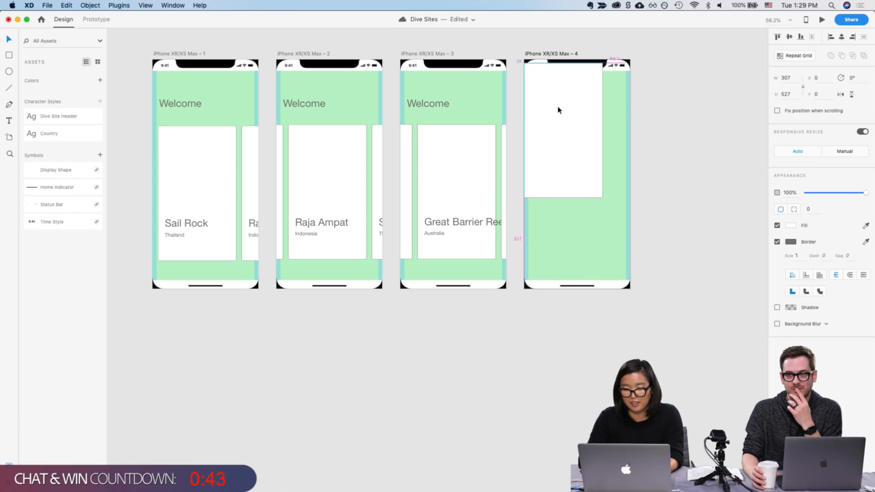
drag(603, 194, 631, 228)
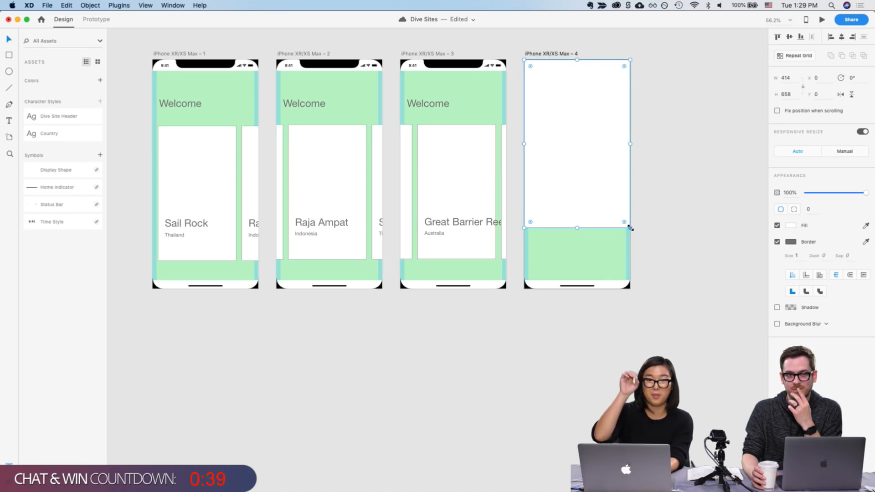
Copy the "Great Barrier Reef" title into the fourth artboard, placing it near the large card's lower left
double_click(454, 222)
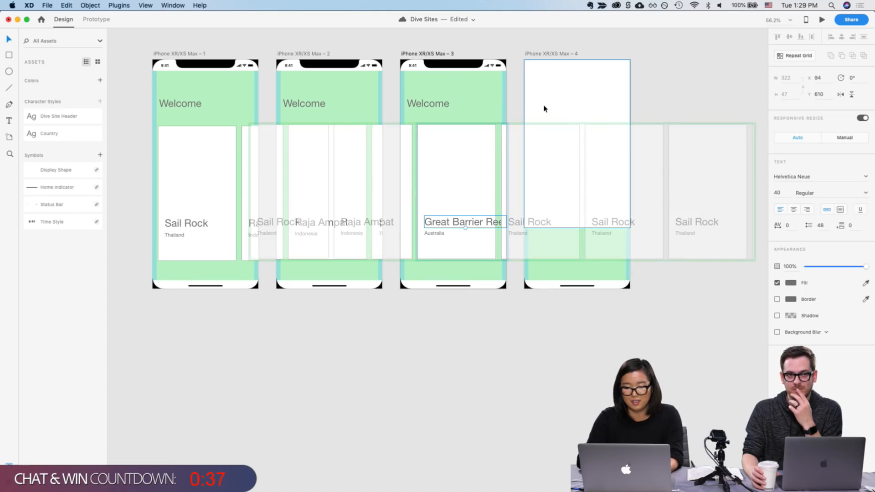
key(super+c)
key(super+v)
drag(564, 220, 550, 190)
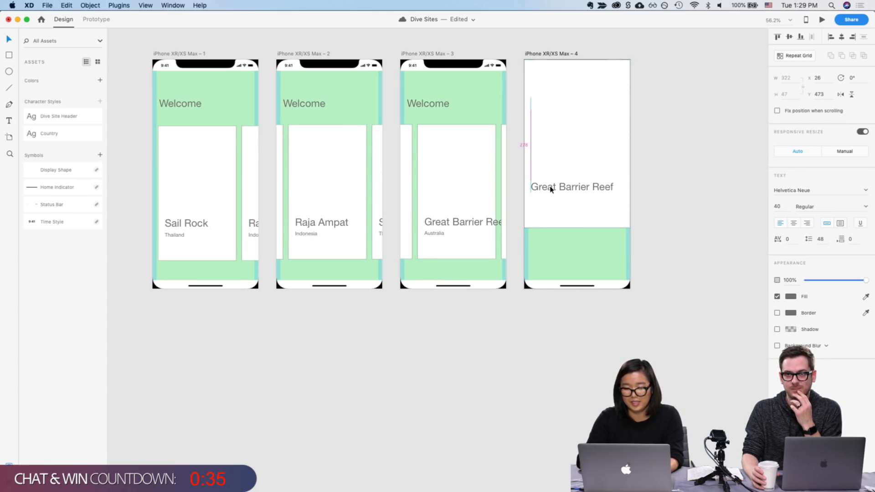
Copy the "Australia" country label into the fourth artboard, placing it just below the title
double_click(434, 233)
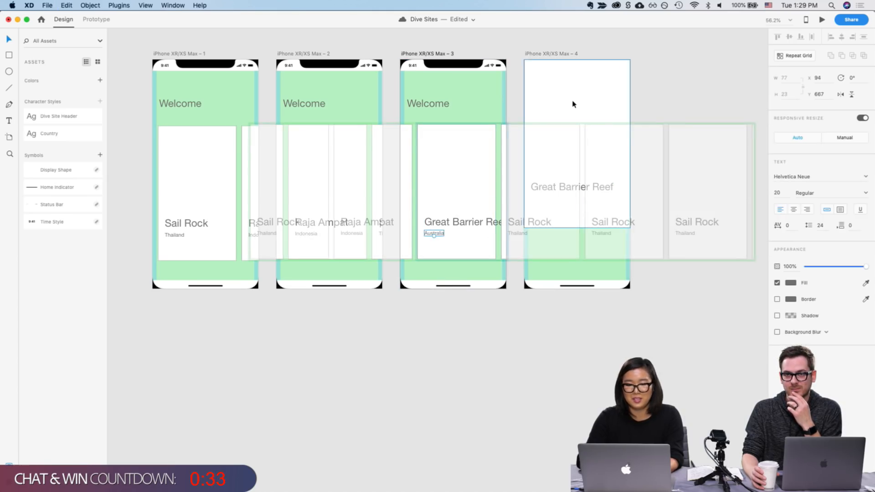
key(super+c)
key(super+v)
drag(562, 235, 547, 202)
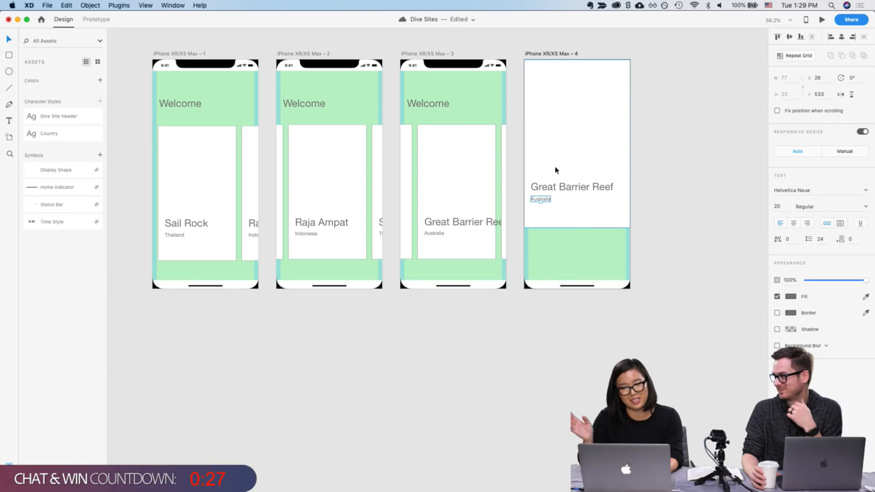
click(549, 166)
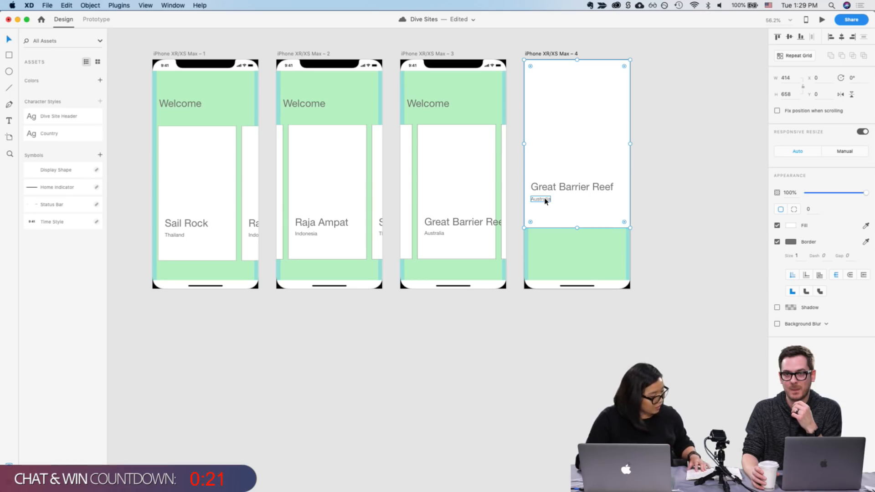
Duplicate the country label below the card and change its text to "Level"
drag(544, 201, 544, 254)
double_click(543, 252)
text(Level)
key(Escape)
Duplicate the "Level" label beneath it, change the copy's text to "Good for", and save the document
mouse_move(539, 250)
mouse_down()
mouse_move(541, 238)
mouse_move(542, 260)
mouse_up()
double_click(541, 260)
text(Good for)
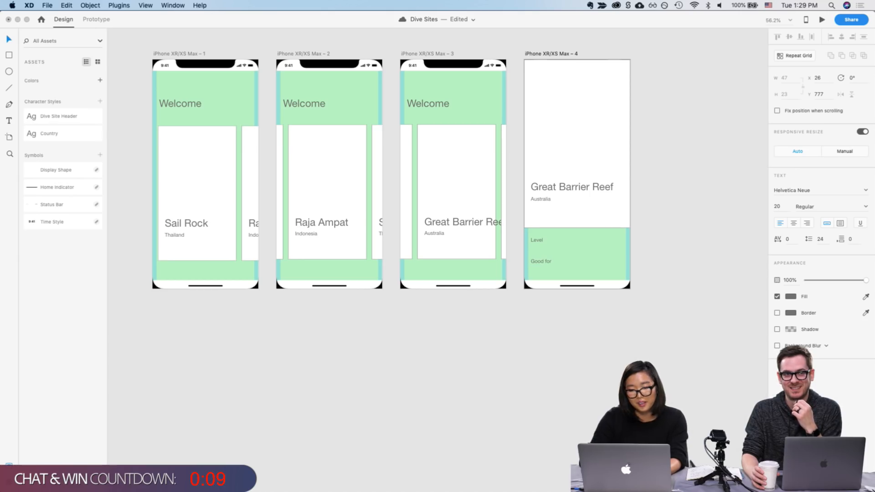
key(Escape)
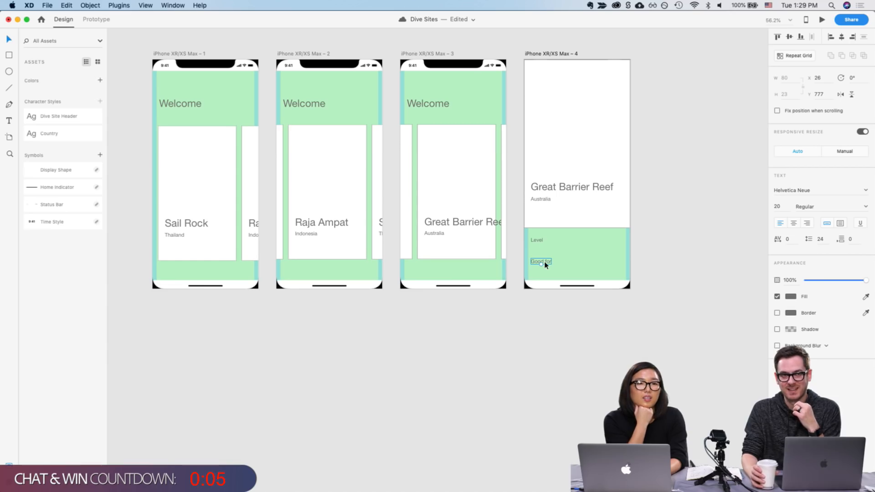
key(super+s)
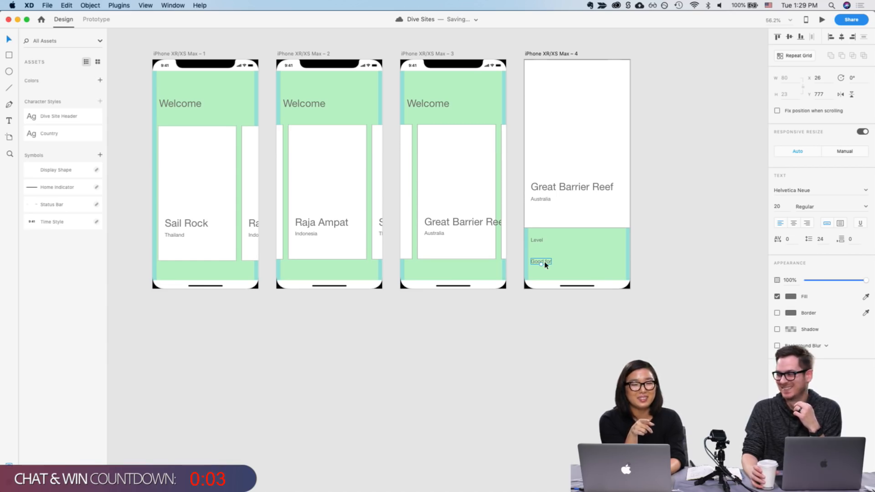